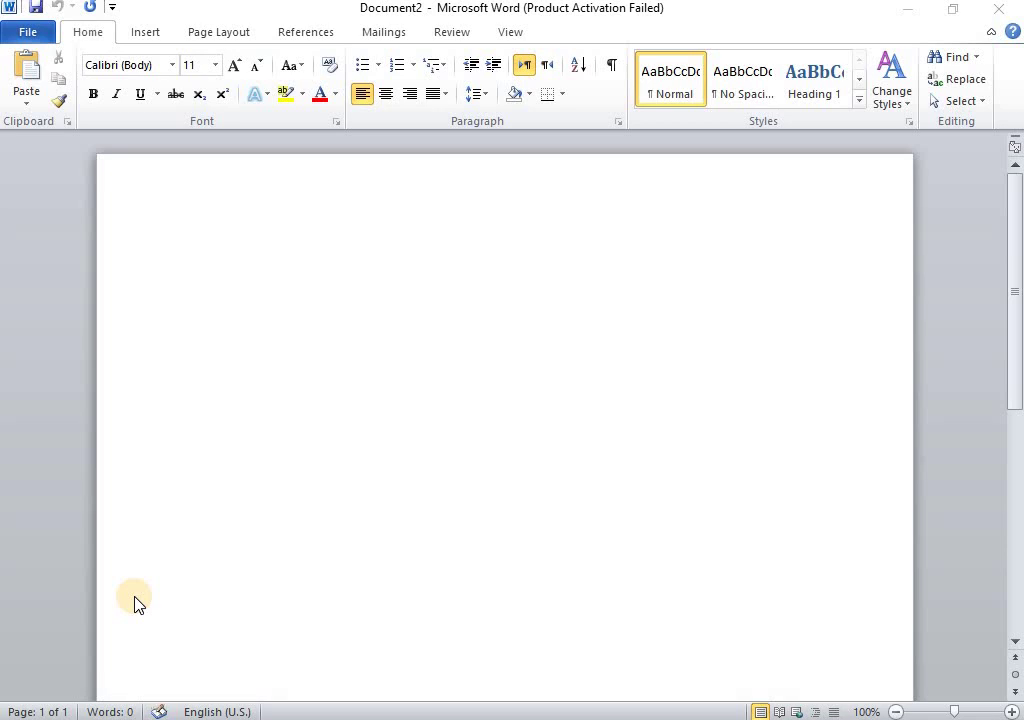
Step: Insert a new embedded Microsoft Excel Worksheet object through Insert > Object, Create New
left_click(157, 33)
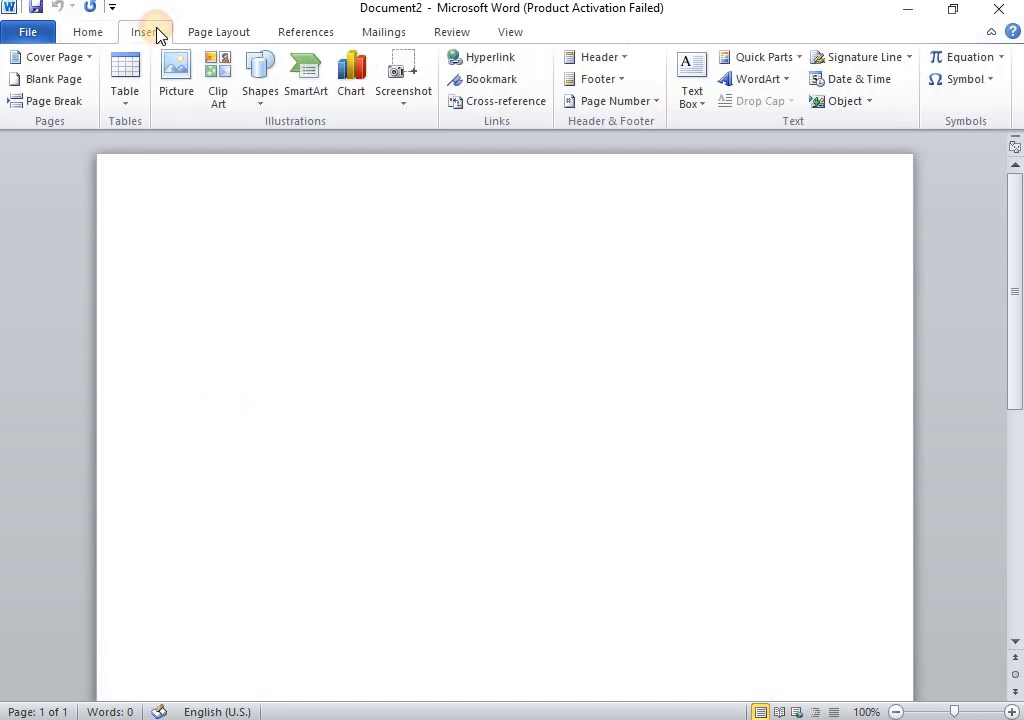
left_click(845, 101)
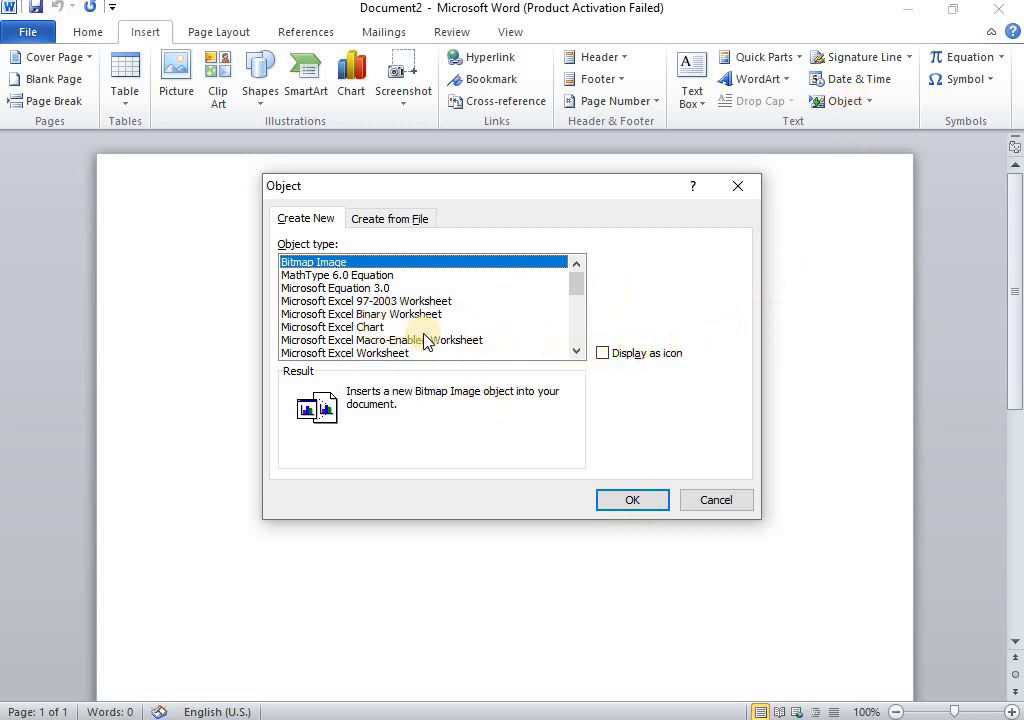
scroll(389, 327, "down", 3)
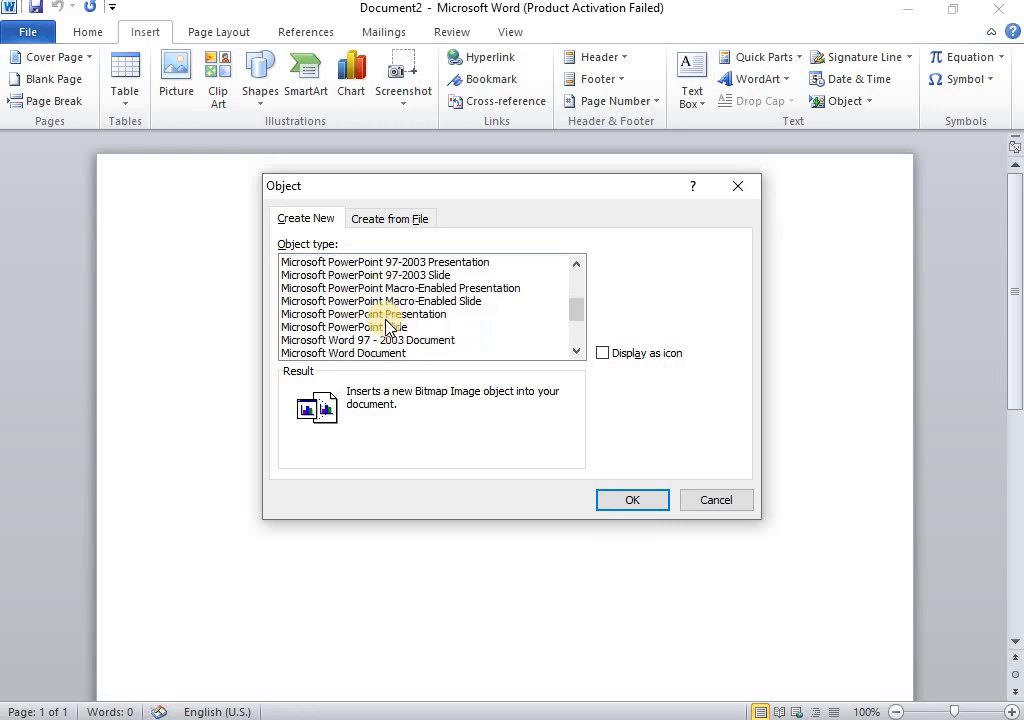
scroll(389, 327, "down", 1)
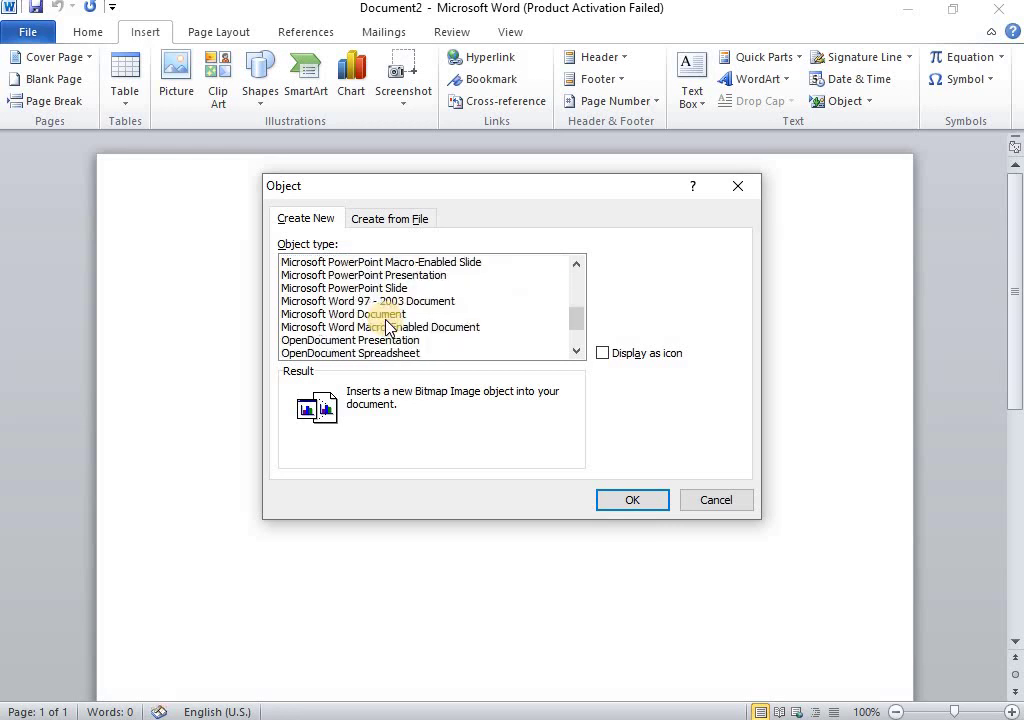
scroll(389, 327, "up", 2)
scroll(389, 327, "up", 1)
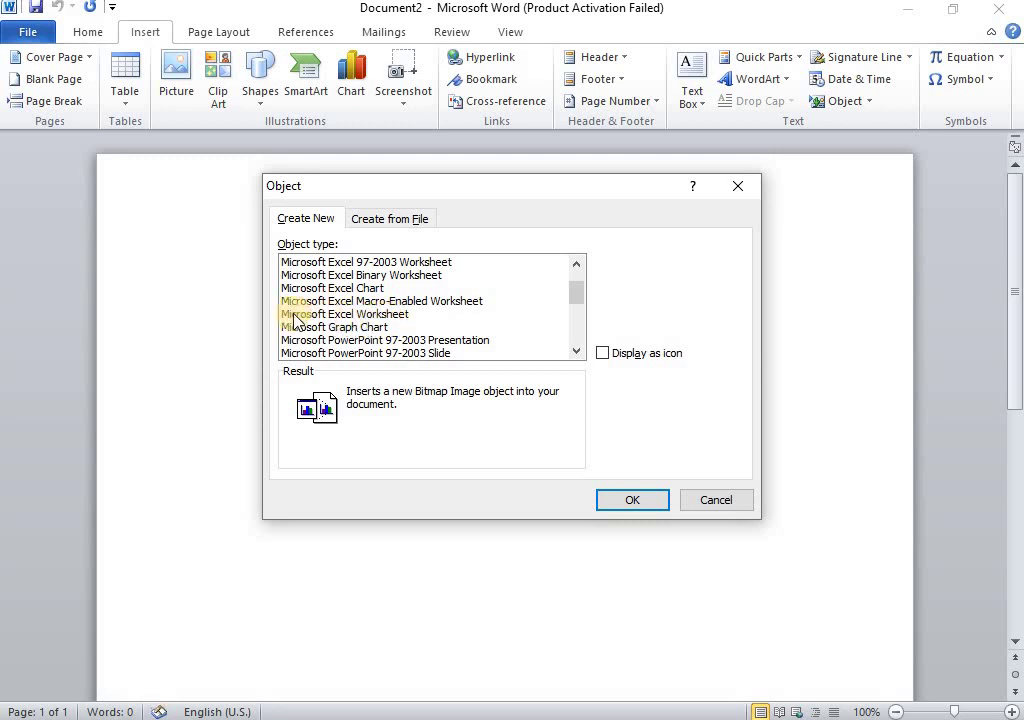
left_click(387, 314)
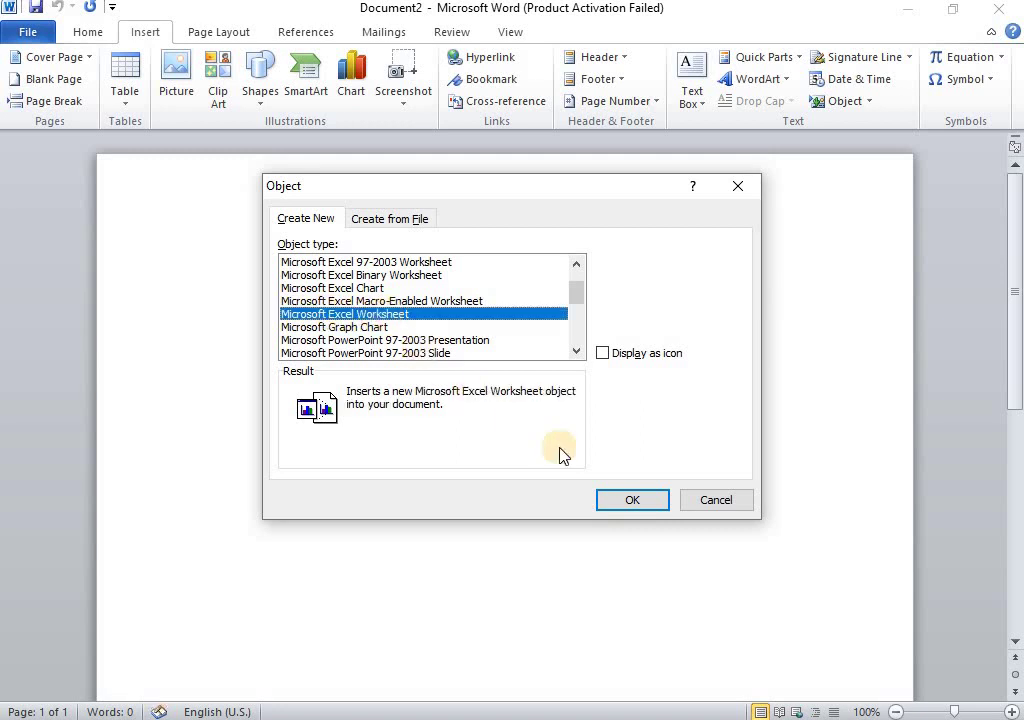
left_click(630, 500)
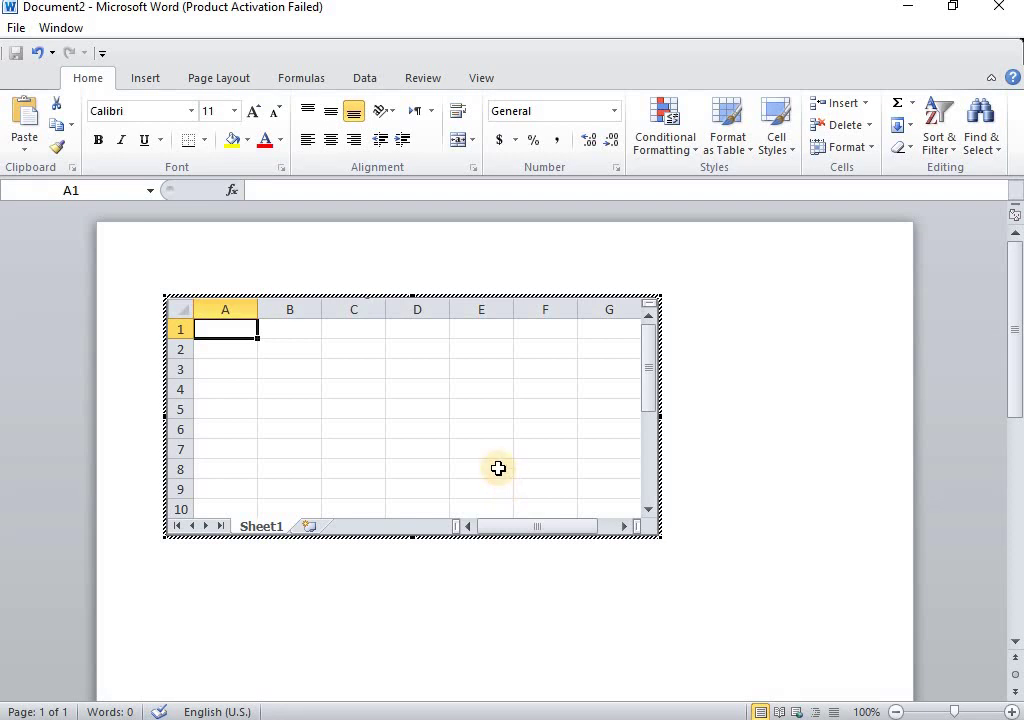
Step: Apply All Borders to cells A1:G10, then select A1:G1 for the title
mouse_move(229, 334)
left_mouse_down()
mouse_move(308, 341)
mouse_move(460, 427)
left_mouse_up()
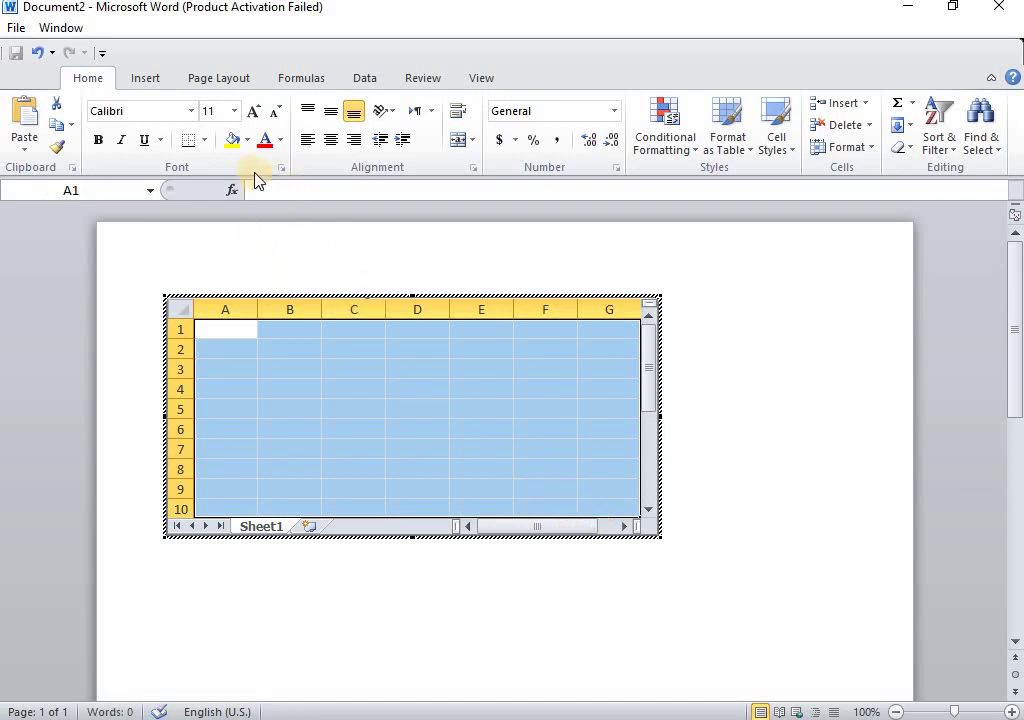
left_click(204, 140)
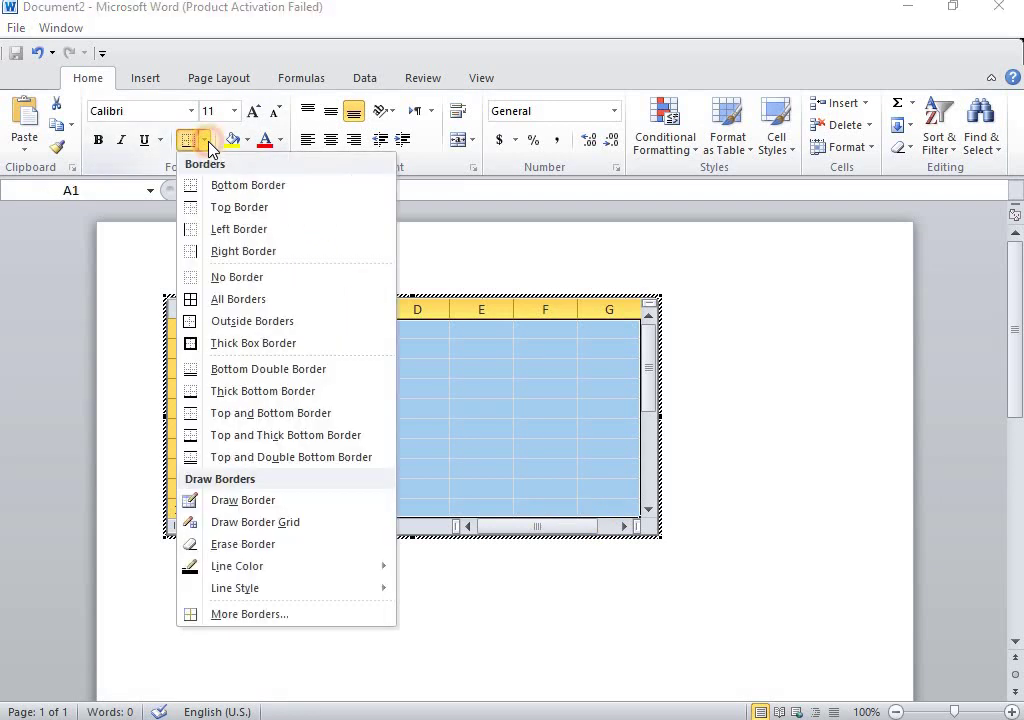
left_click(272, 301)
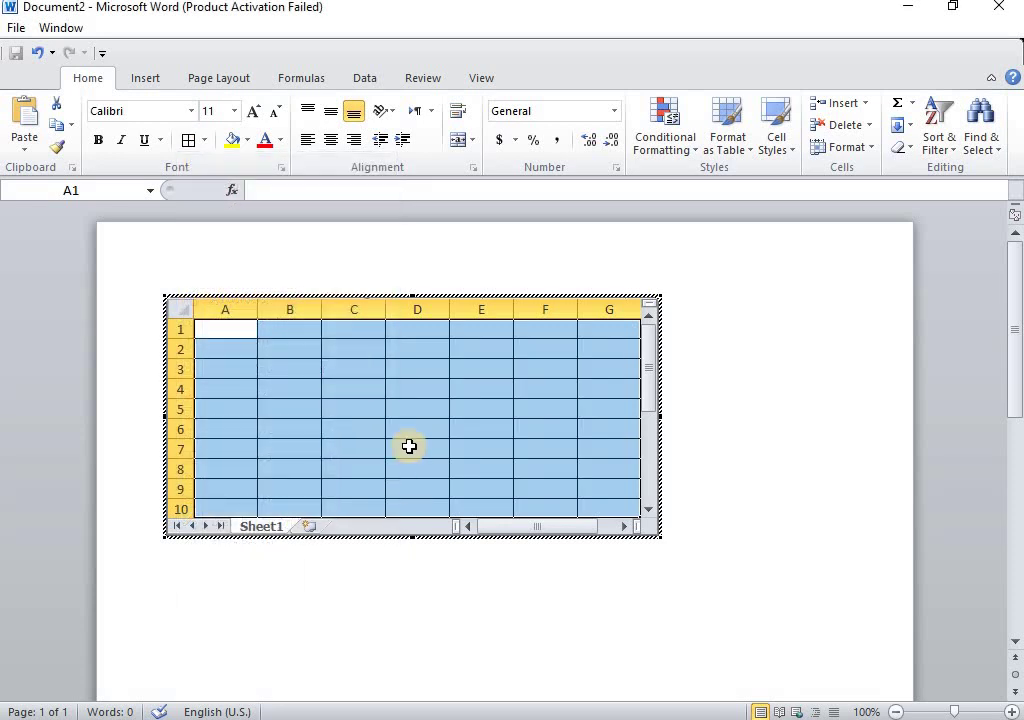
left_click(409, 447)
left_click_drag(247, 331, 608, 333)
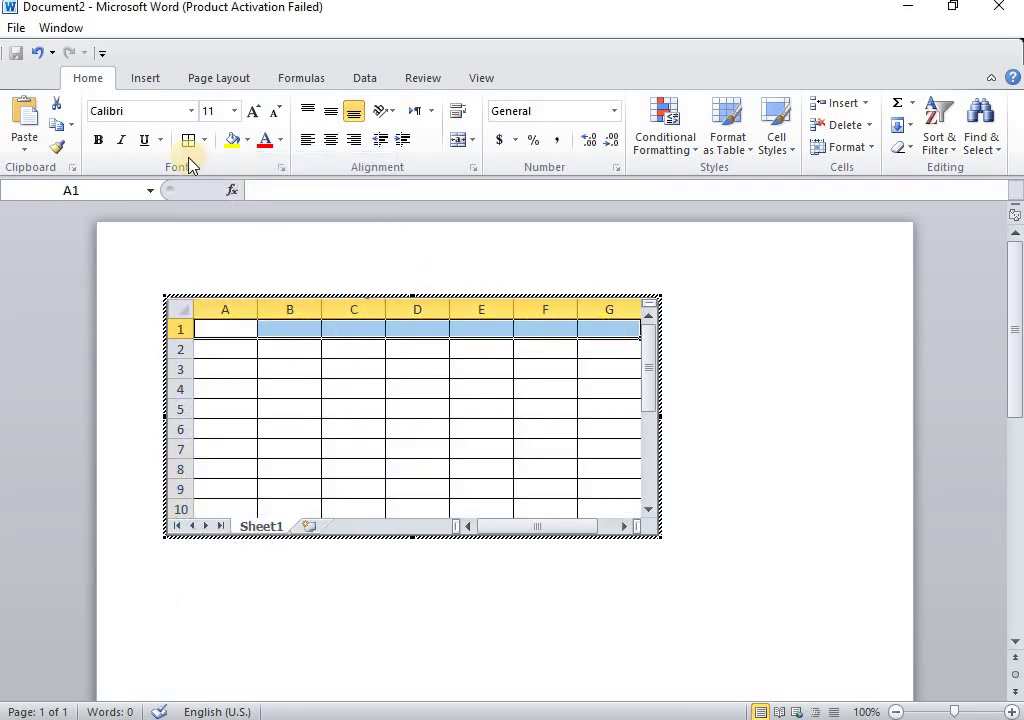
Step: Merge and centre A1:G1 and enter the bold title 'Table of 2 & 3'
left_click(458, 148)
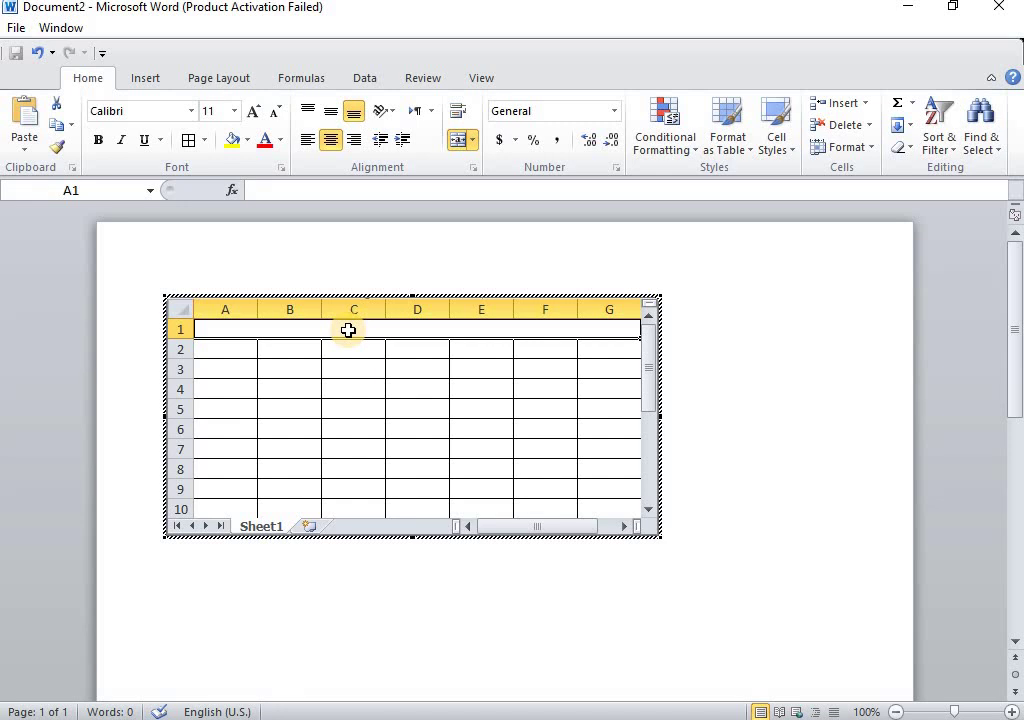
type("T")
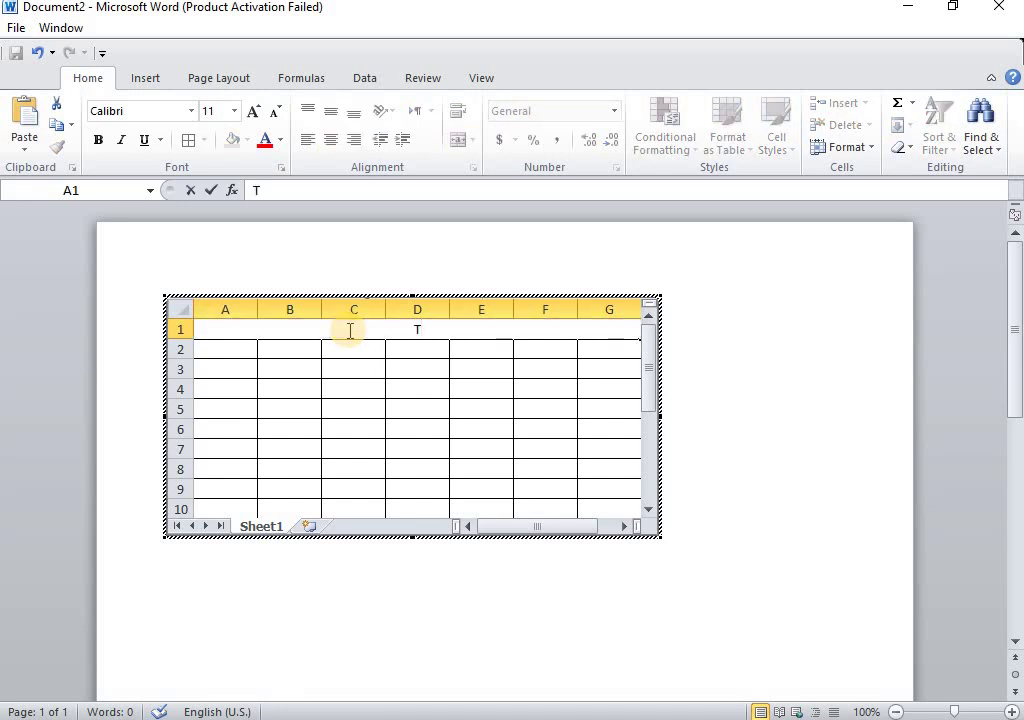
type("able of")
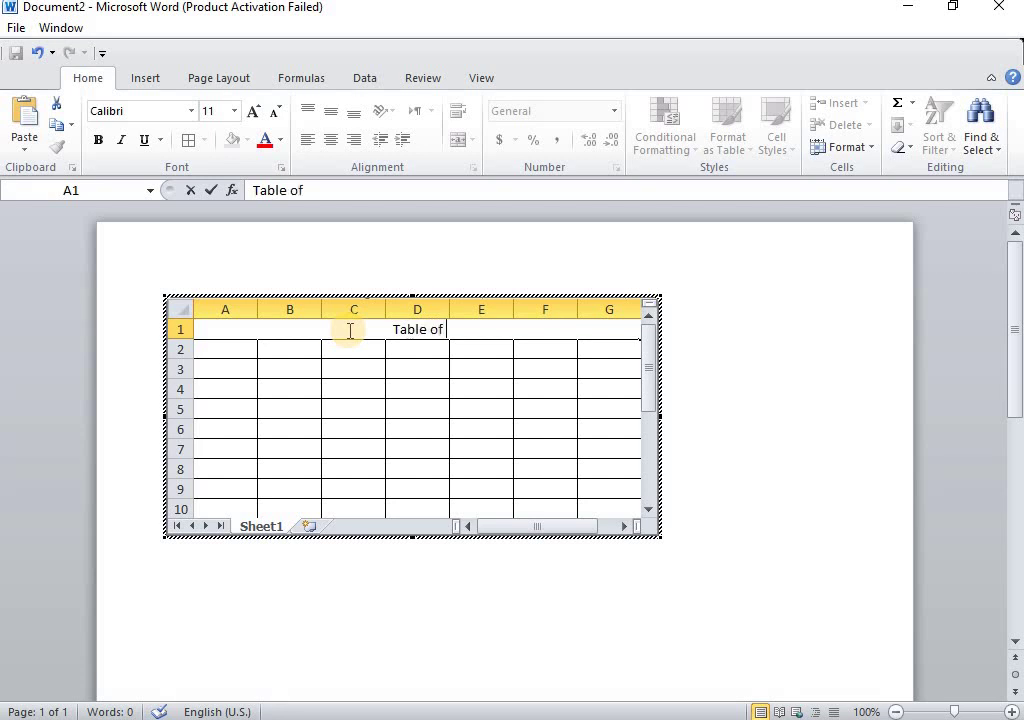
type(" 2")
type(" & 3")
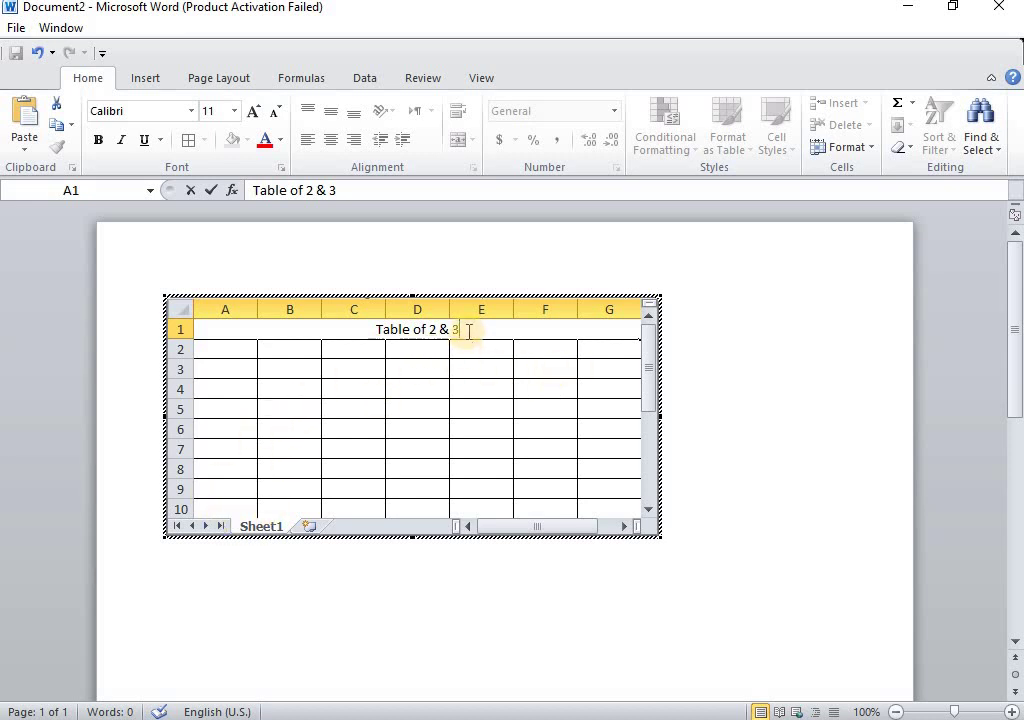
left_click_drag(469, 331, 370, 327)
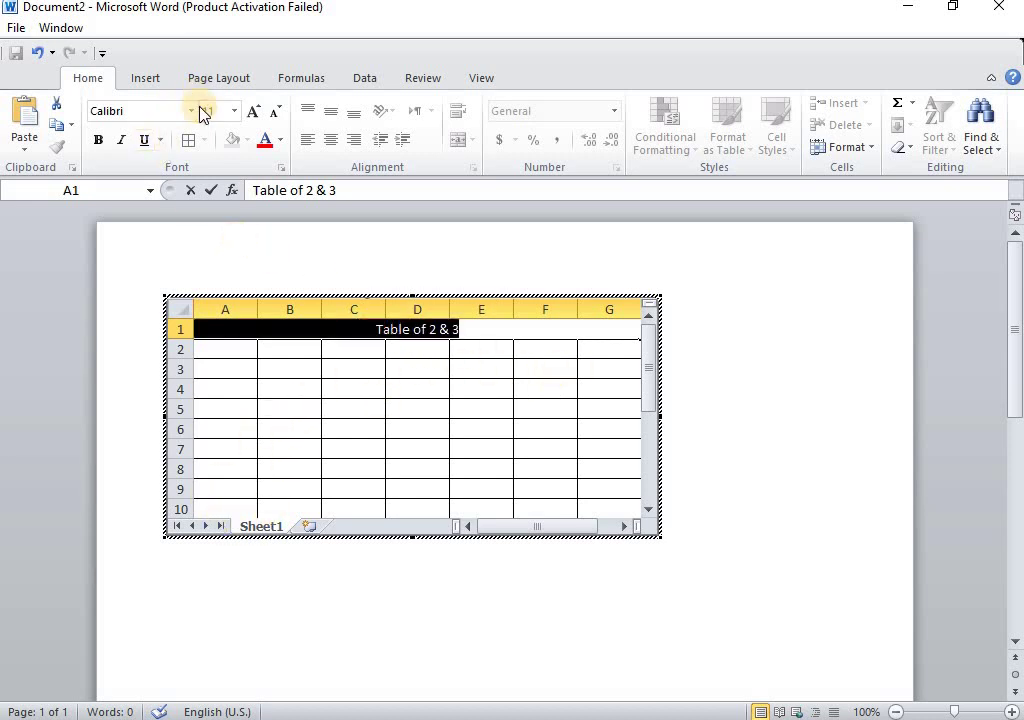
left_click(98, 140)
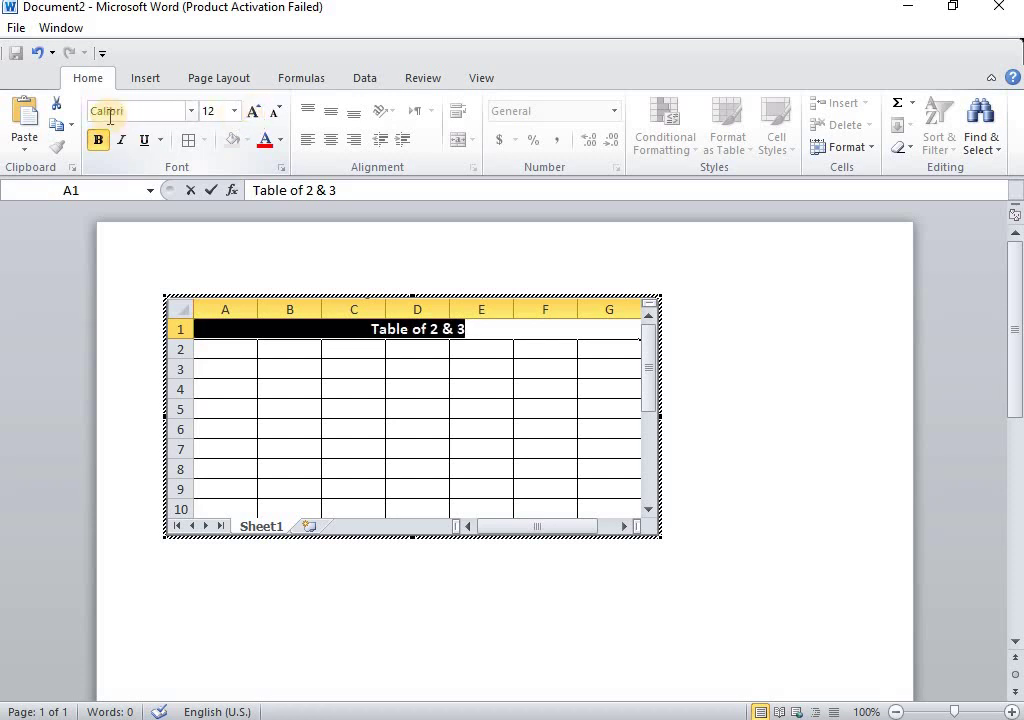
left_click(213, 353)
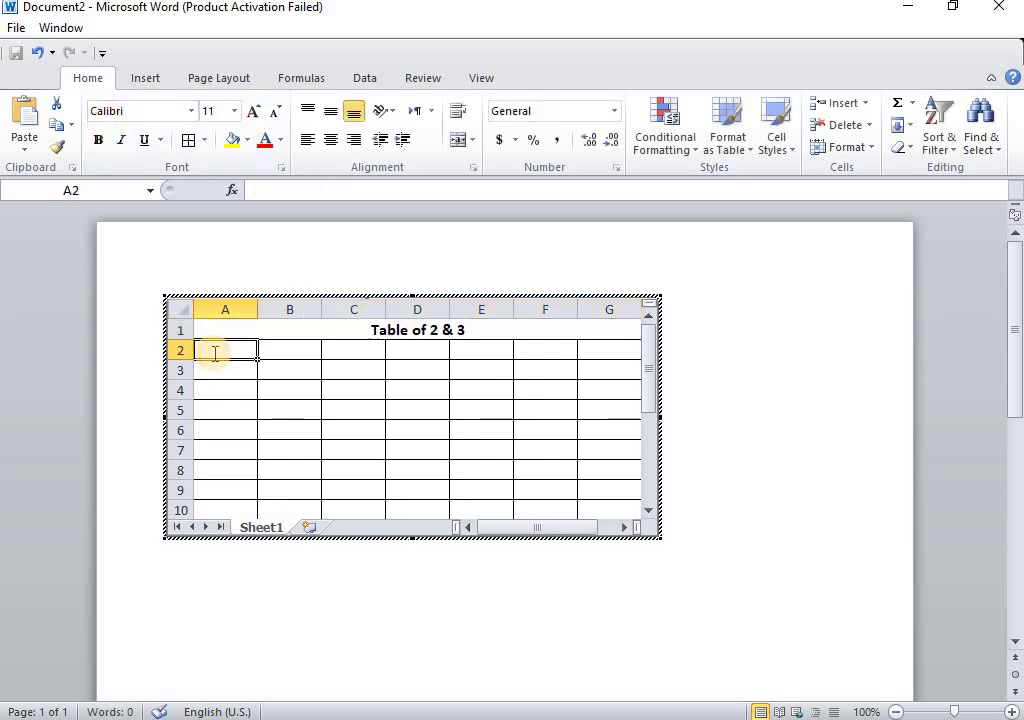
Step: Fill A2:A9 with 2 and B2:B9 with the series 1 to 8
type("2")
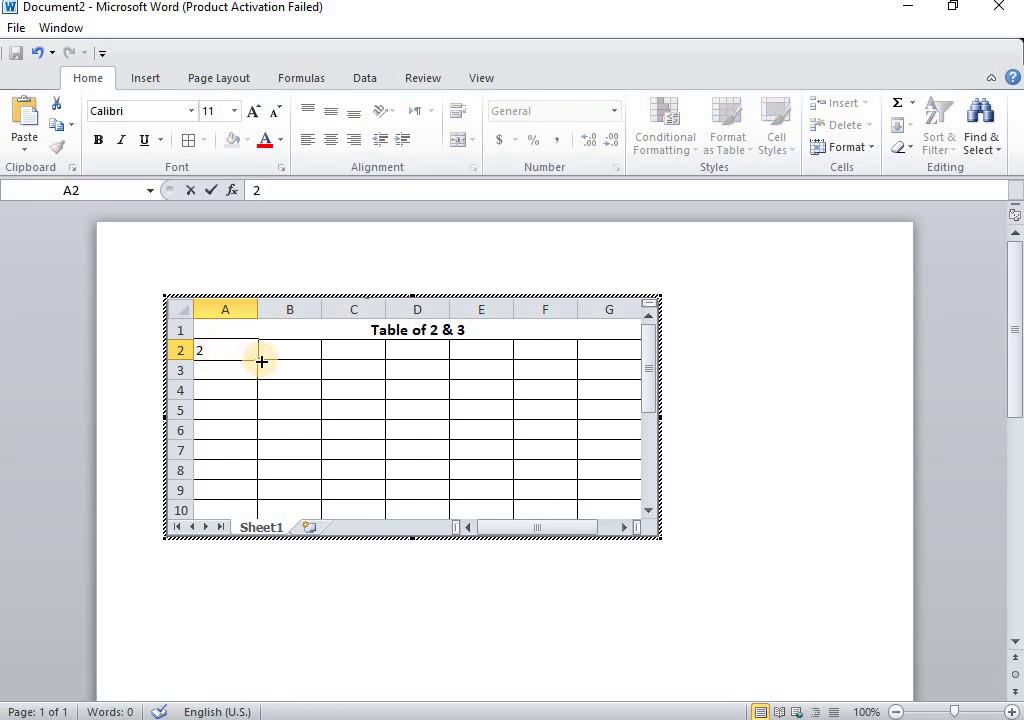
mouse_move(262, 360)
left_mouse_down()
mouse_move(250, 371)
mouse_move(243, 500)
left_mouse_up()
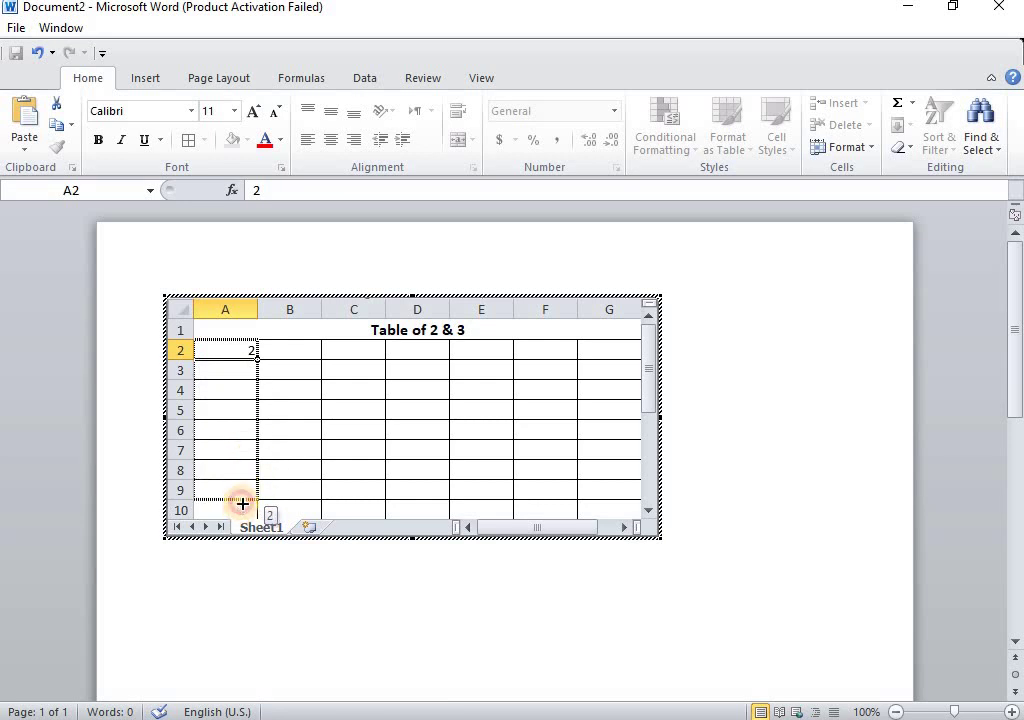
left_click_drag(243, 500, 242, 497)
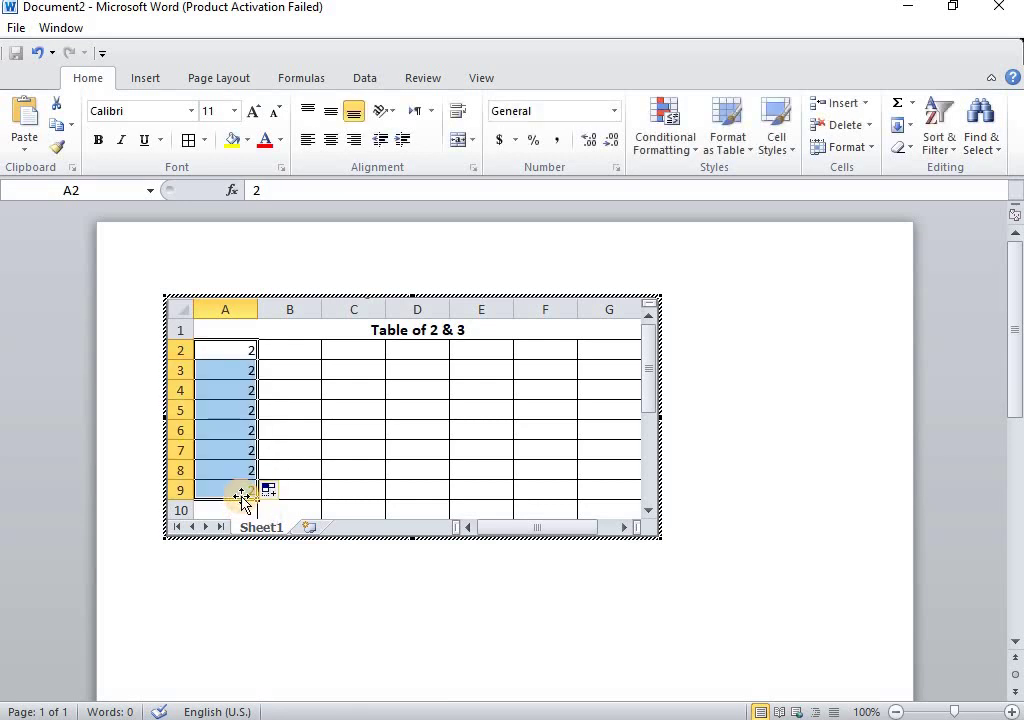
left_click(310, 353)
type("1")
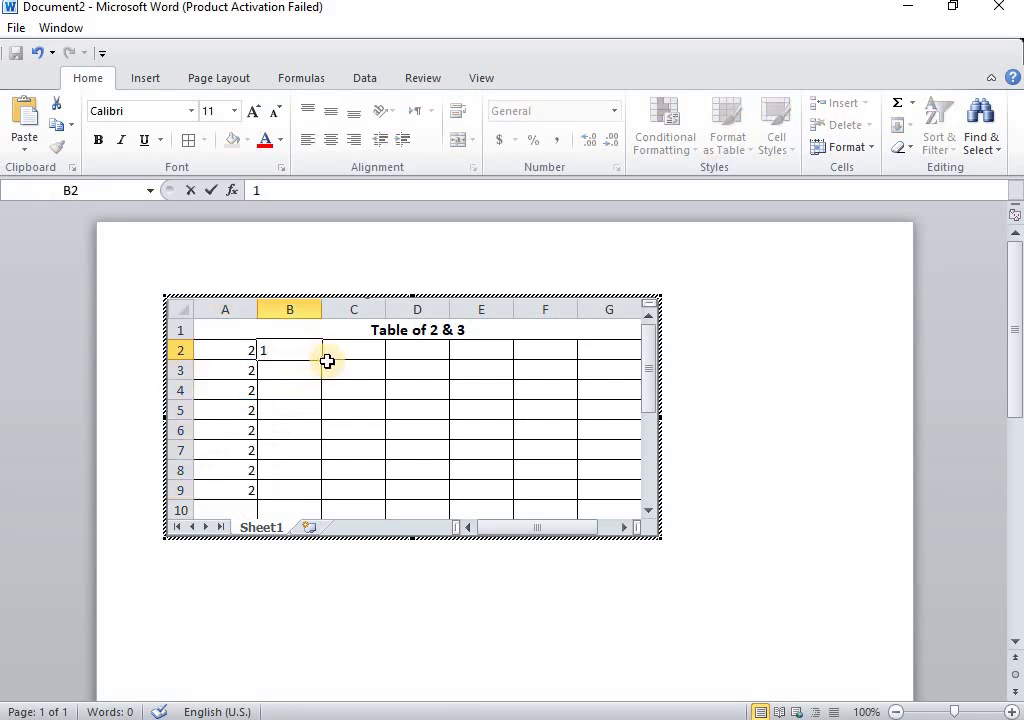
key("Return")
left_click(308, 346)
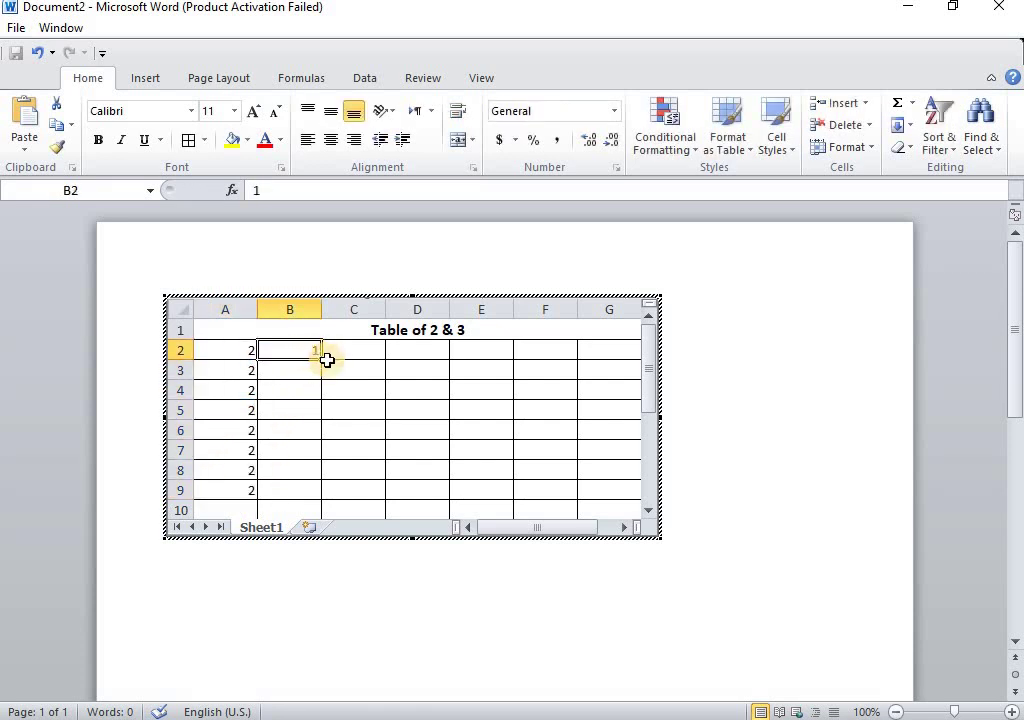
mouse_move(321, 357)
left_mouse_down()
mouse_move(312, 508)
mouse_move(313, 498)
left_mouse_up()
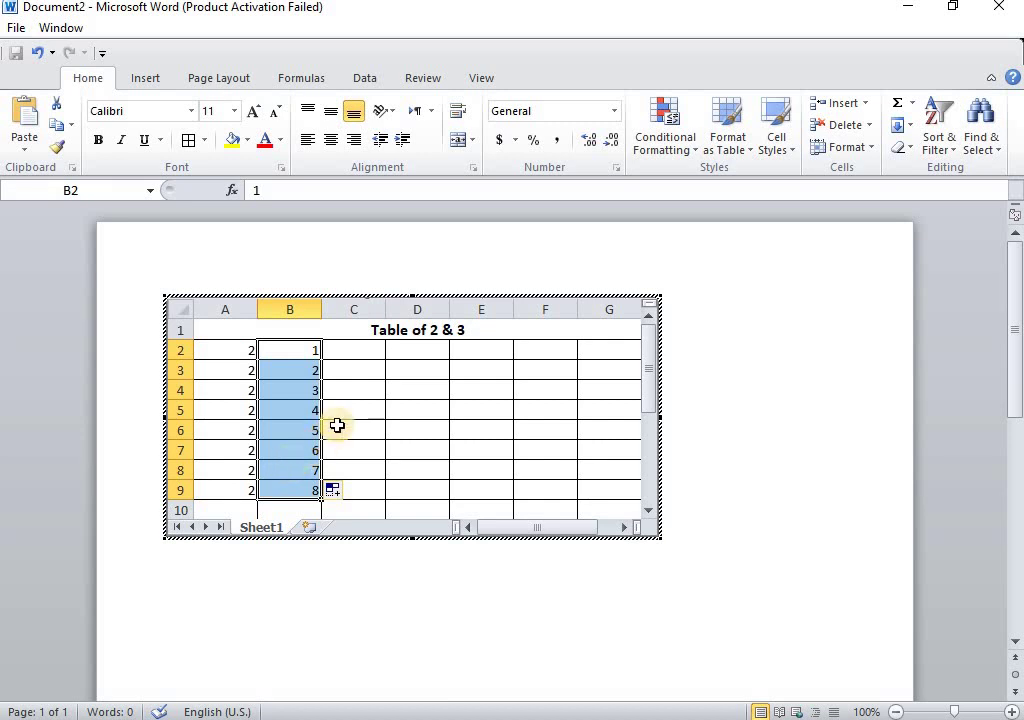
Step: Fill E2:E9 with 3 and F2:F9 with the series 1 to 8
left_click(372, 351)
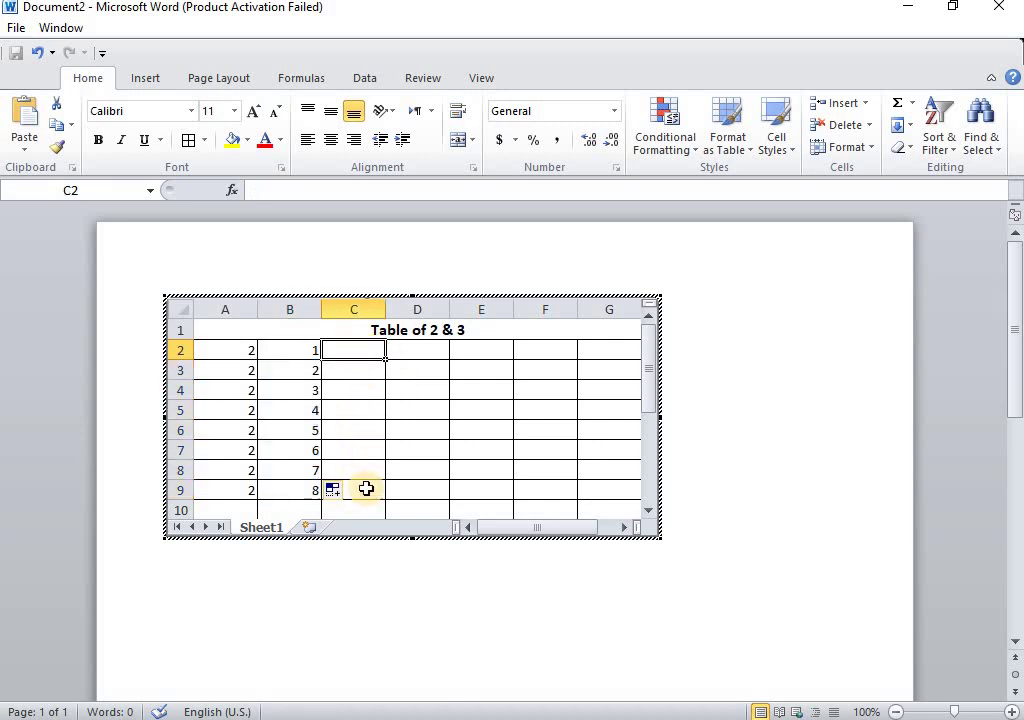
left_click(487, 350)
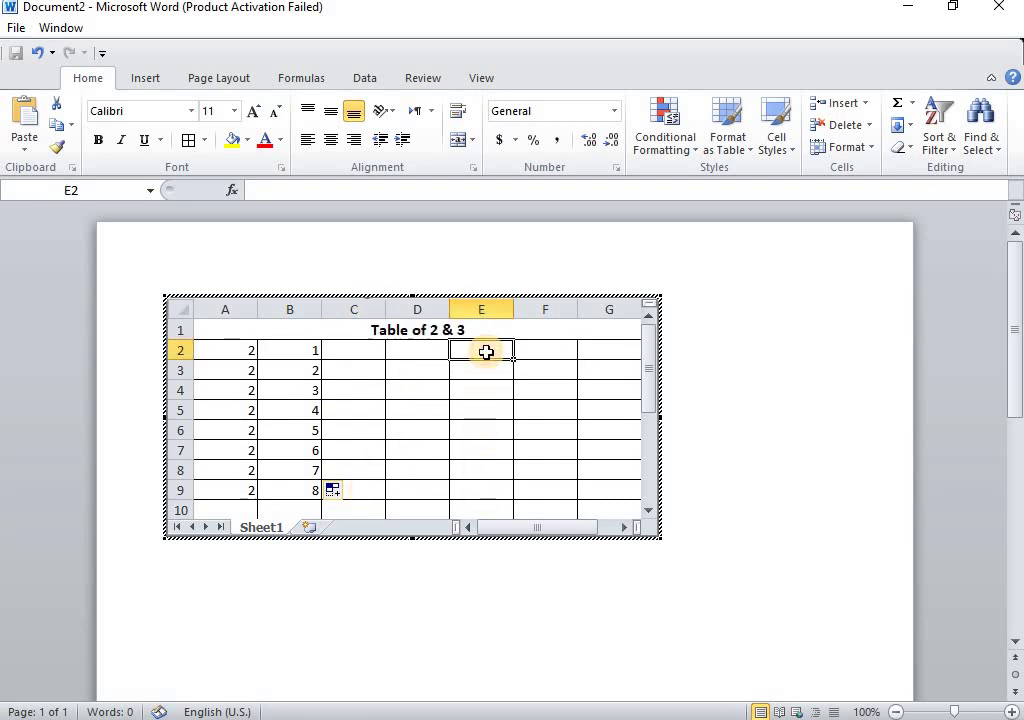
type("3")
key("Return")
left_click(505, 356)
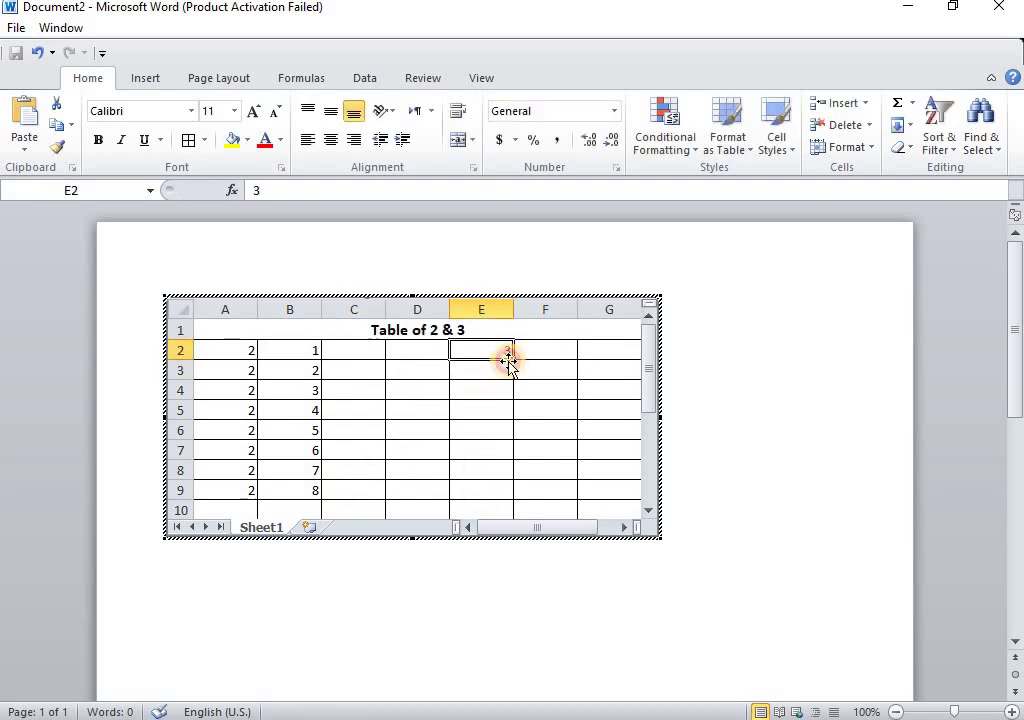
left_click_drag(517, 360, 507, 489)
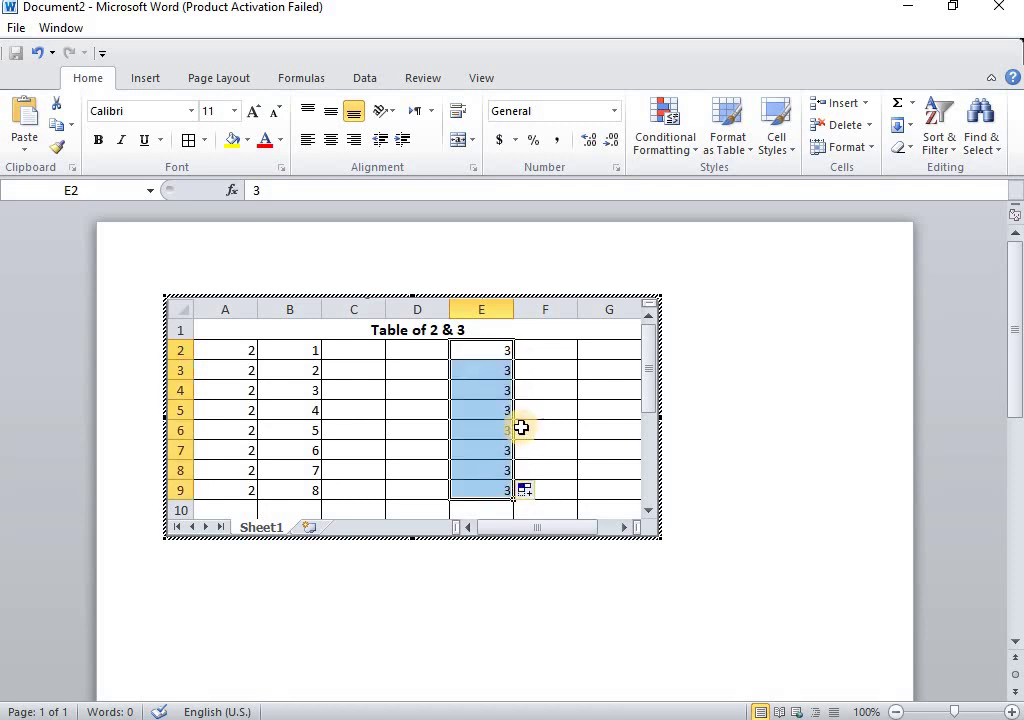
left_click(540, 350)
type("1")
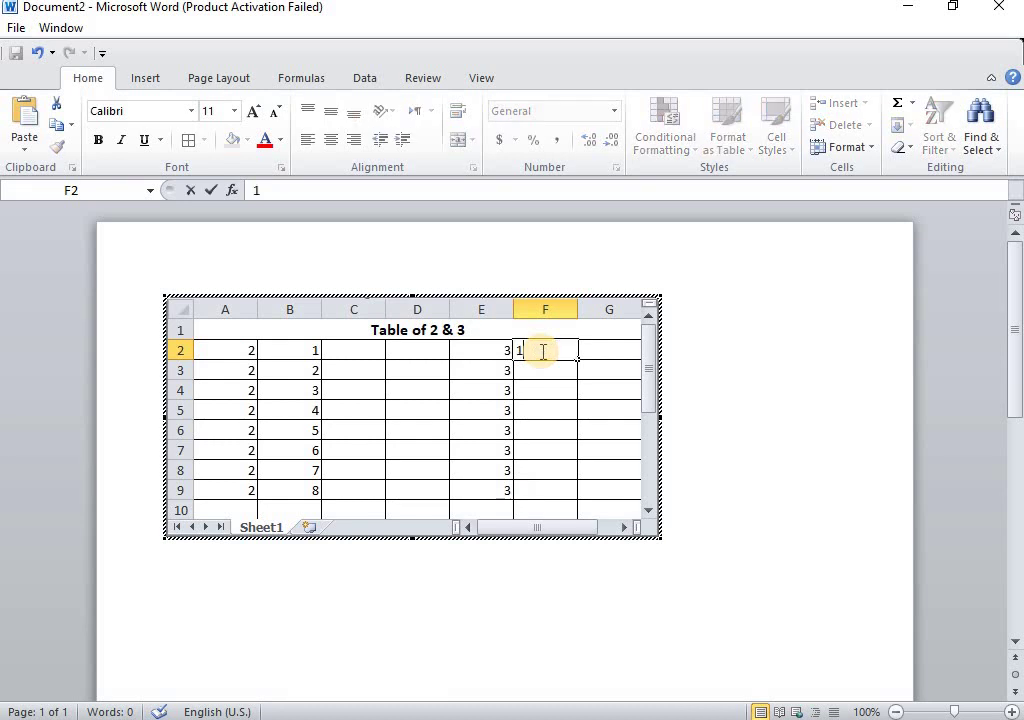
key("Return")
left_click(571, 352)
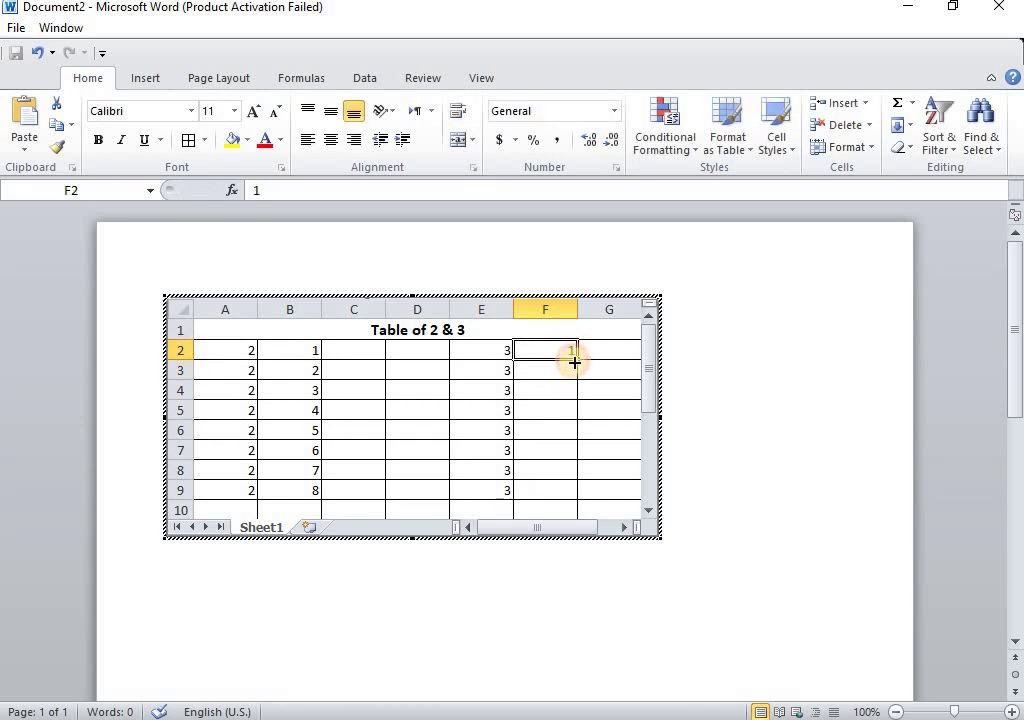
left_click_drag(580, 361, 568, 496)
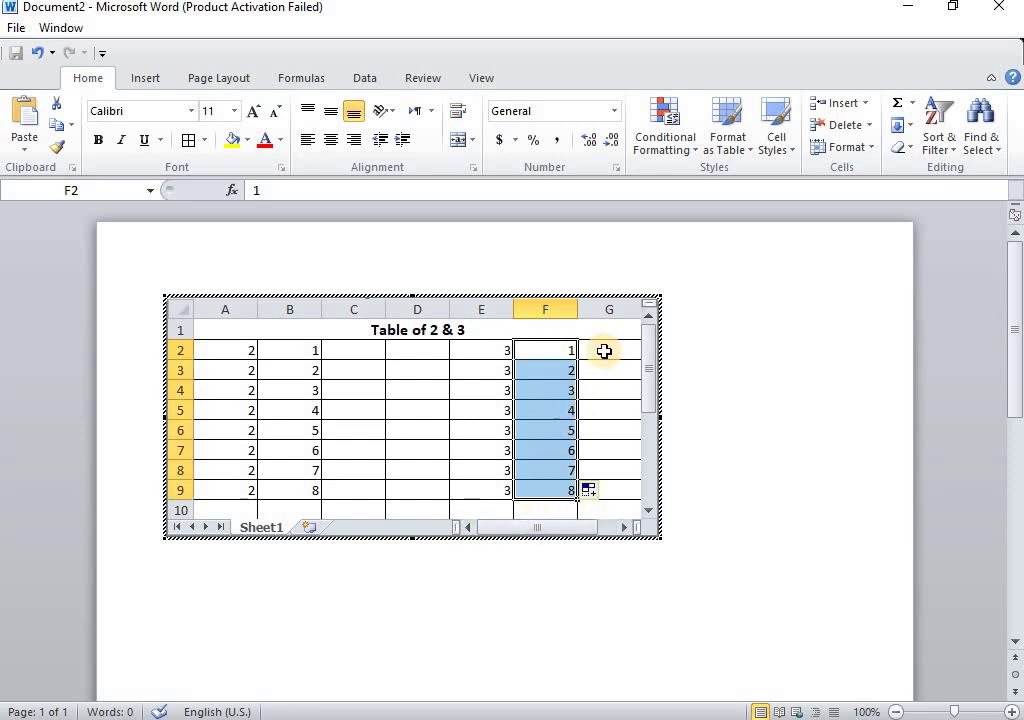
Step: Enter =A2*B2 in C2 and fill it down to C9, giving 2 through 16
left_click(337, 353)
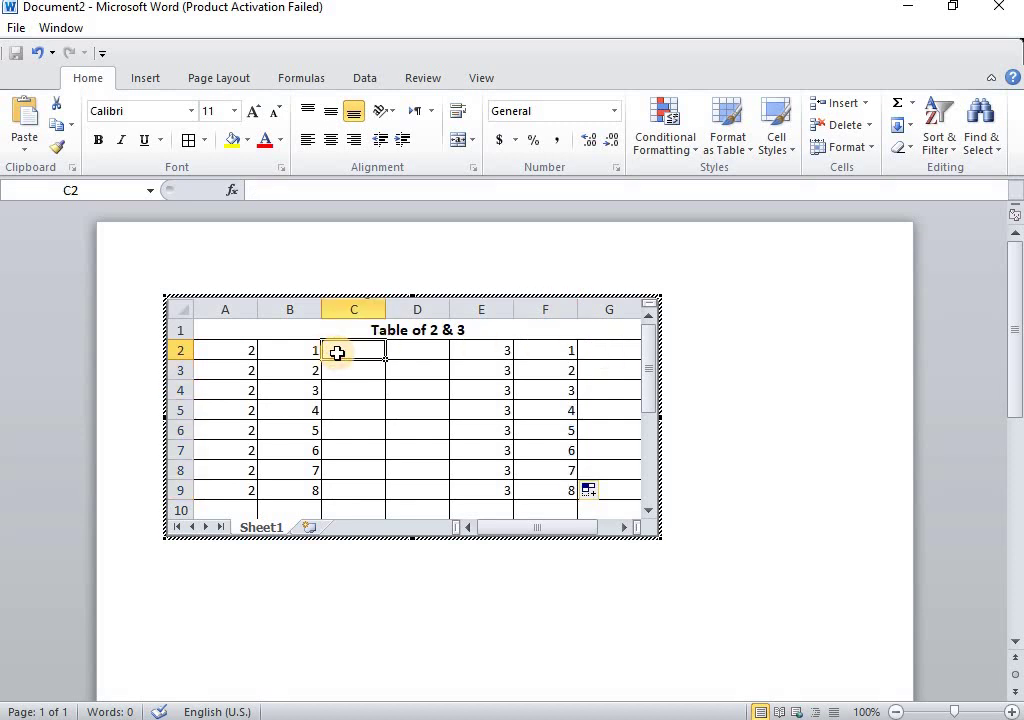
type("=")
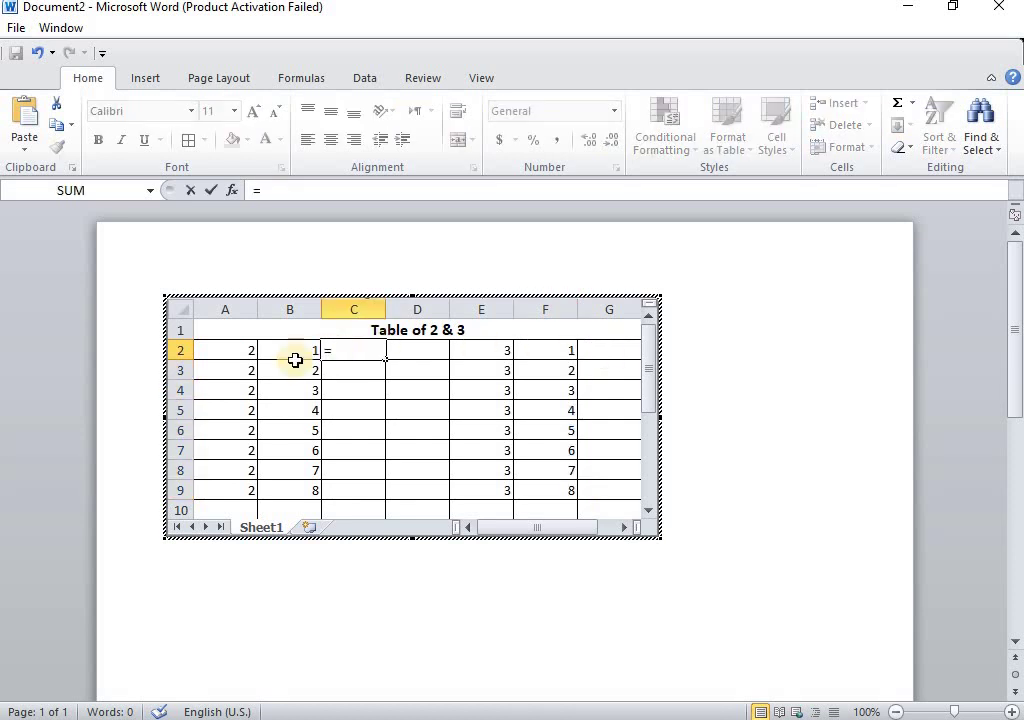
left_click(251, 353)
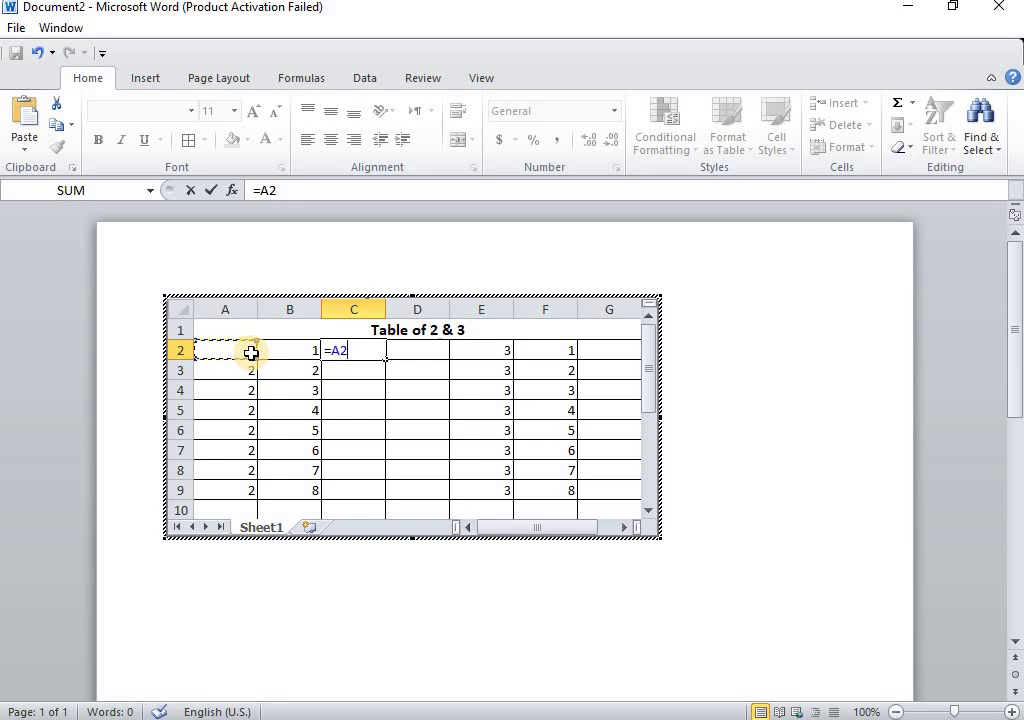
left_click(302, 350)
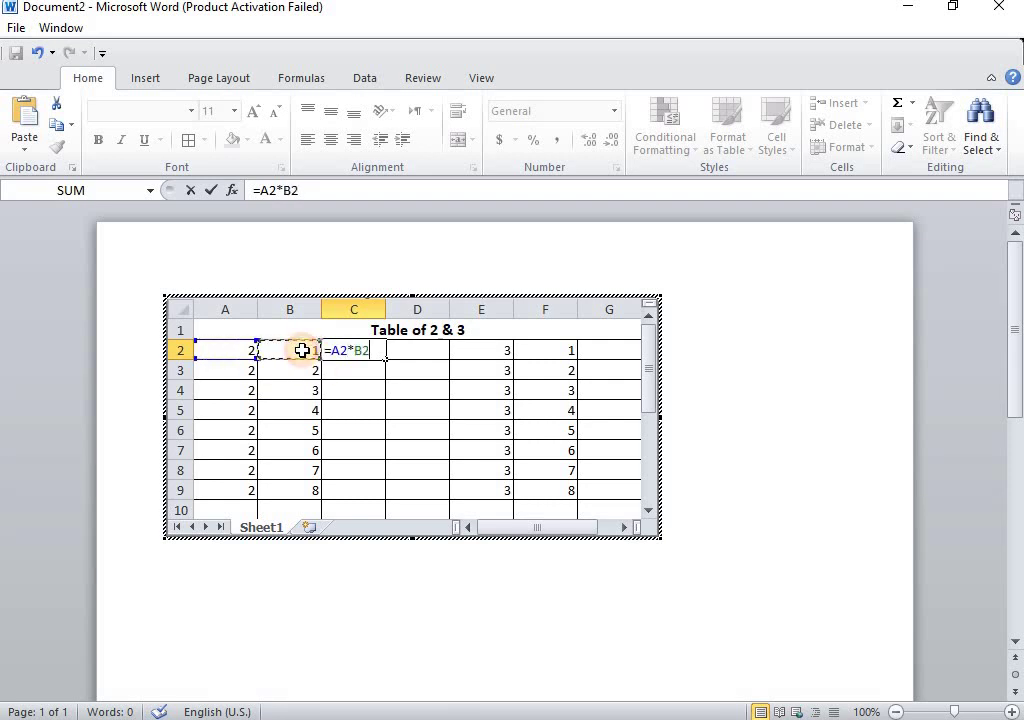
key("Return")
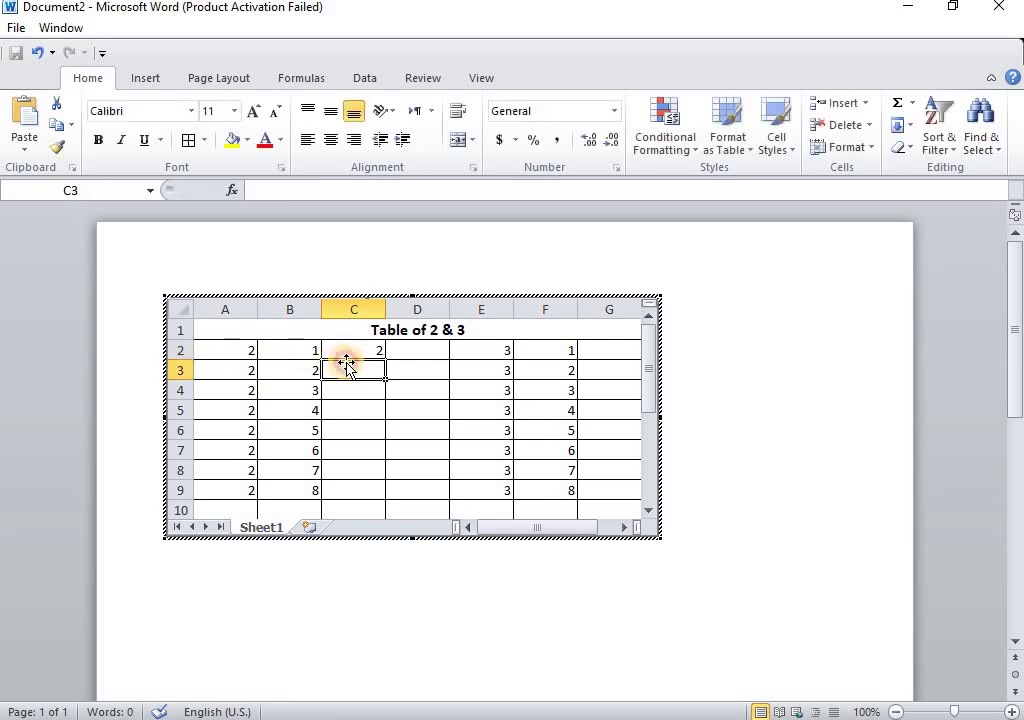
left_click(366, 355)
left_click_drag(386, 359, 388, 492)
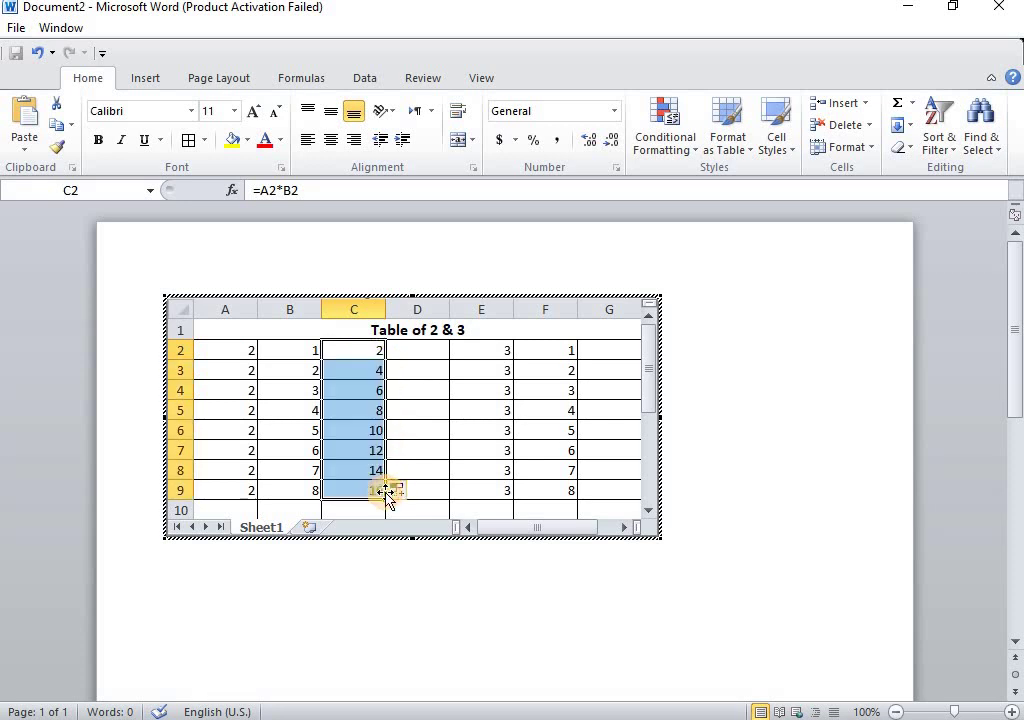
left_click(590, 352)
Step: Enter =E2*F2 in G2 and fill it down to G9, giving 3 through 24
type("=")
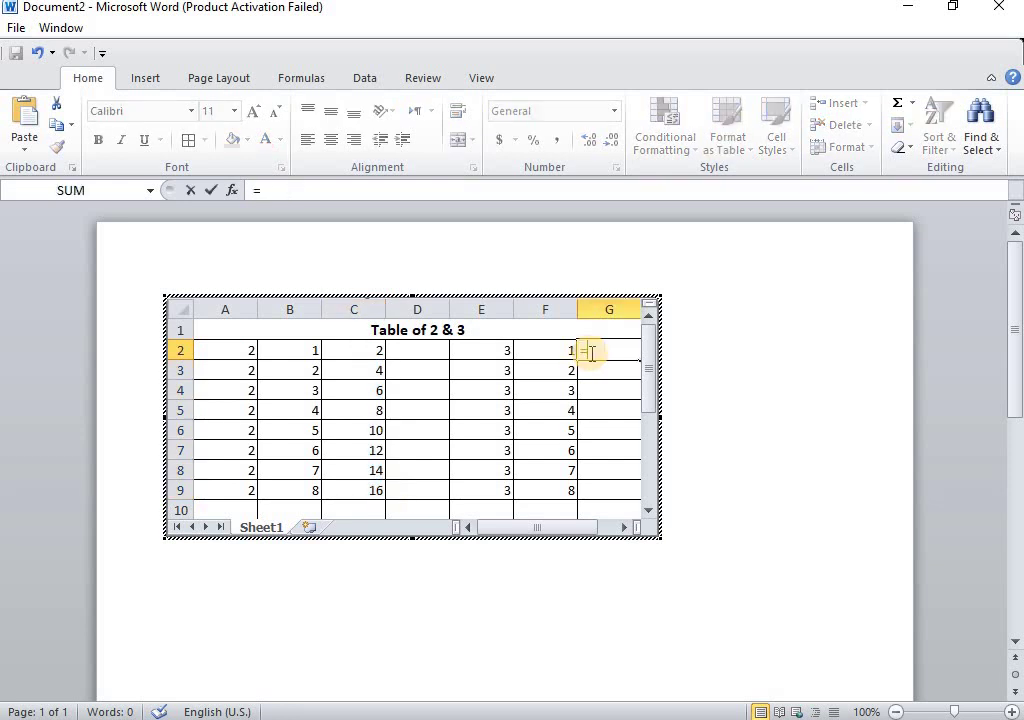
left_click(518, 351)
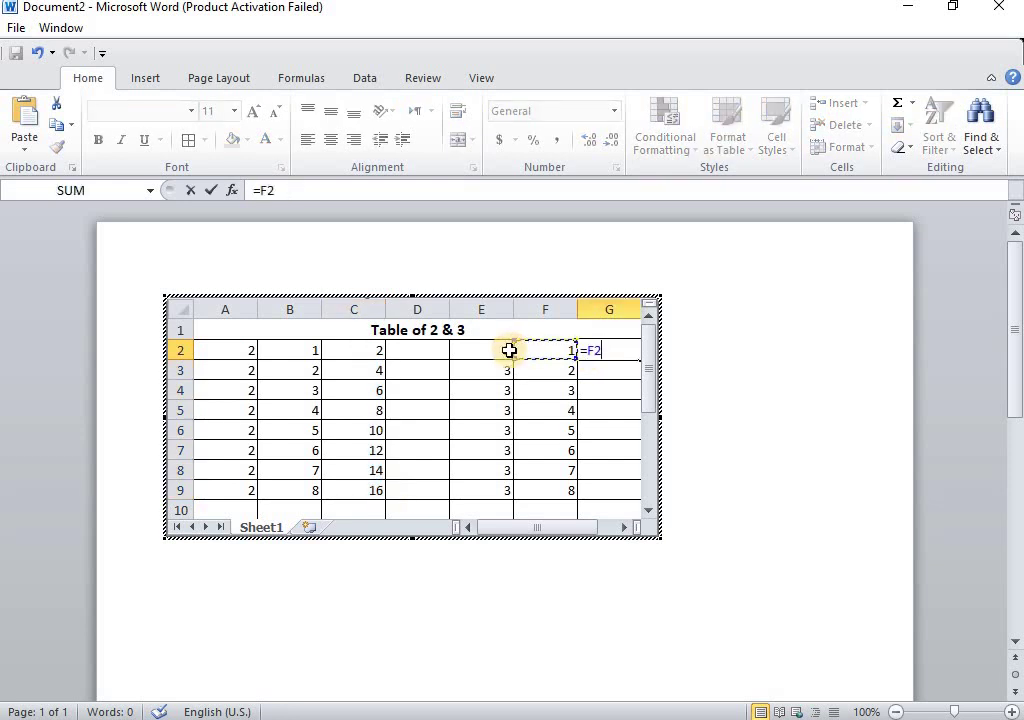
left_click(498, 350)
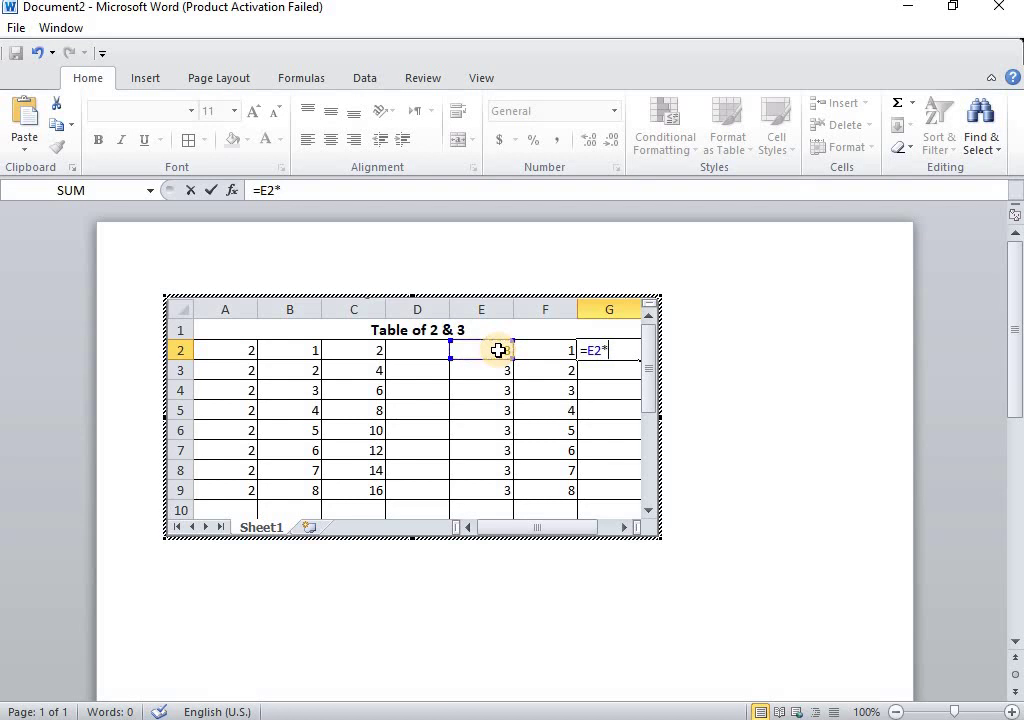
left_click(528, 352)
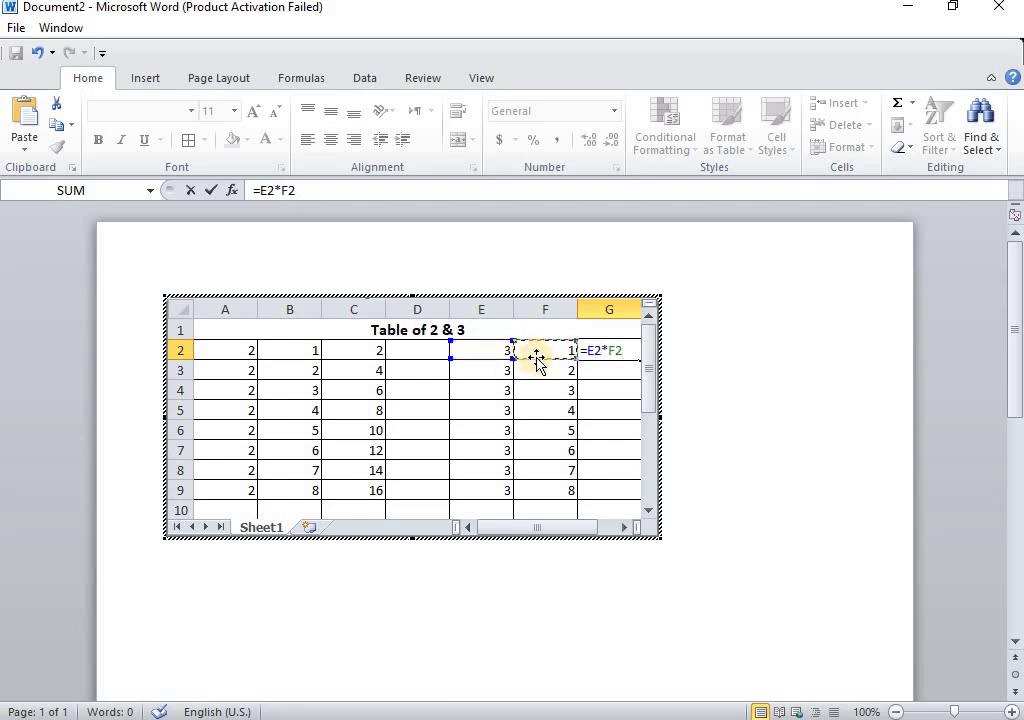
key("Return")
left_click(598, 349)
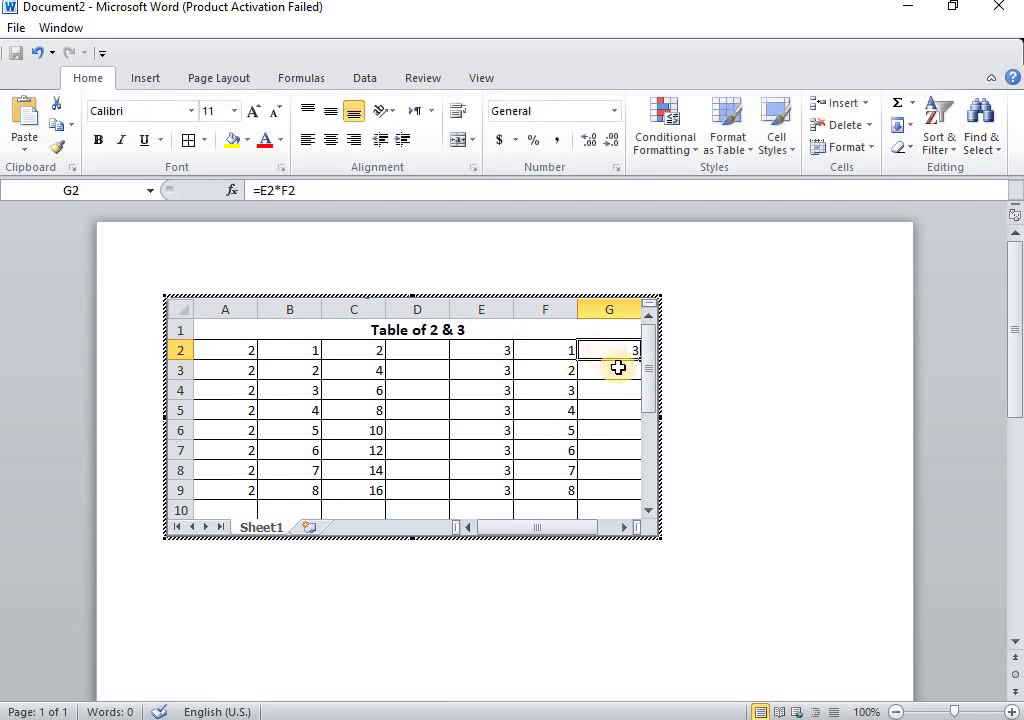
left_click(660, 420)
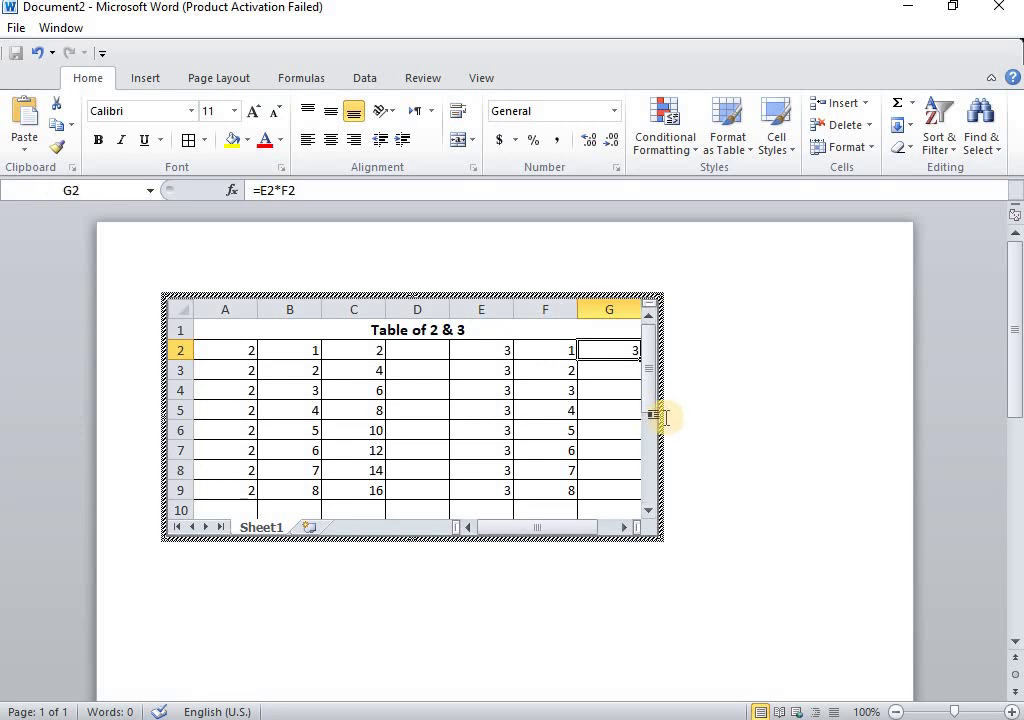
left_click(587, 532)
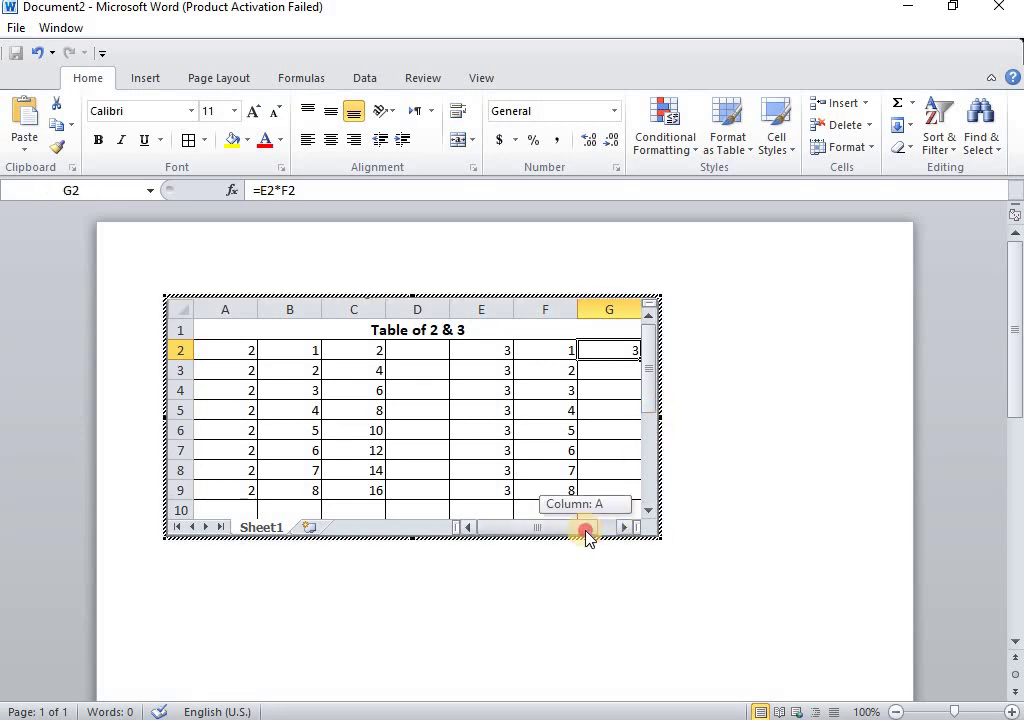
left_click_drag(586, 531, 600, 530)
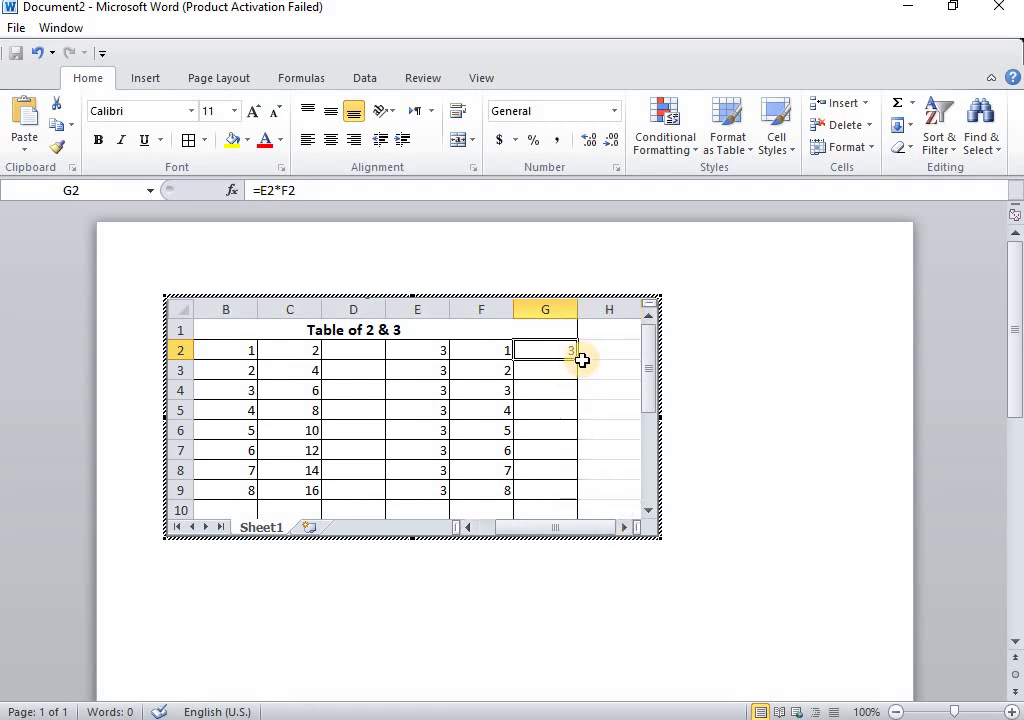
left_click_drag(578, 361, 560, 537)
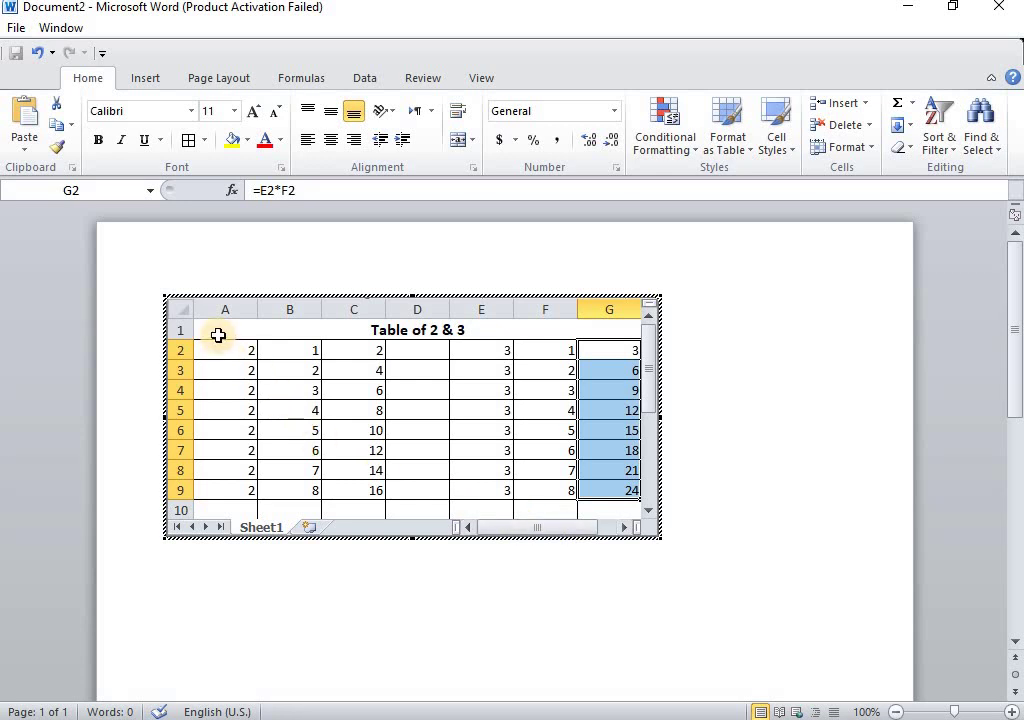
left_click_drag(218, 335, 484, 500)
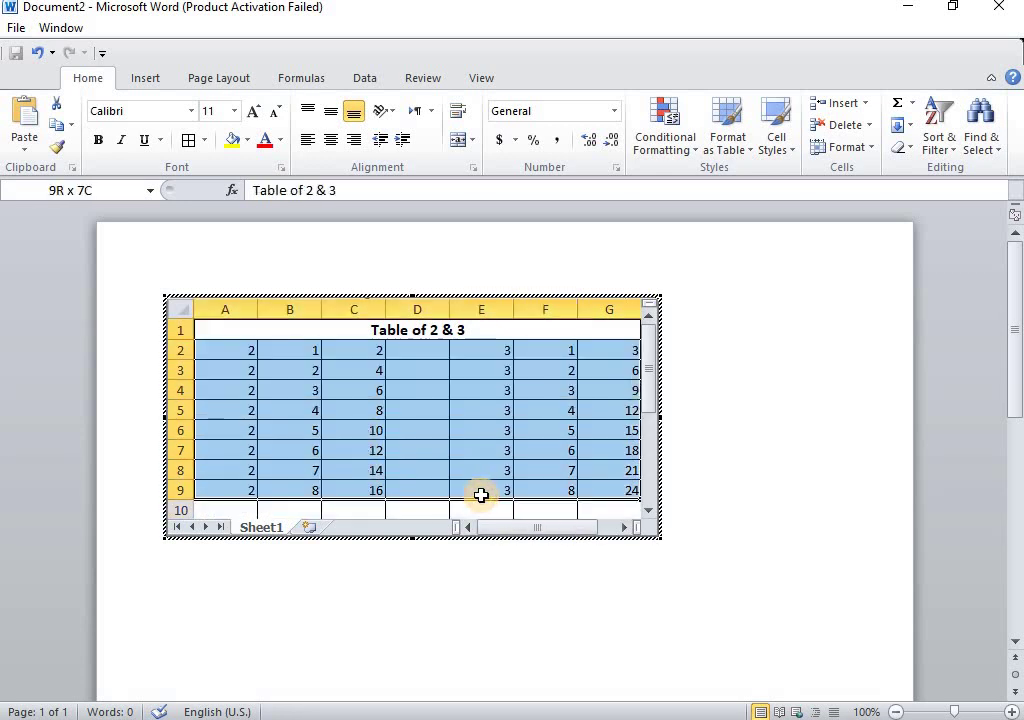
Step: Centre-align all contents of A1:G9 while keeping the merged title centred
left_click_drag(481, 495, 481, 495)
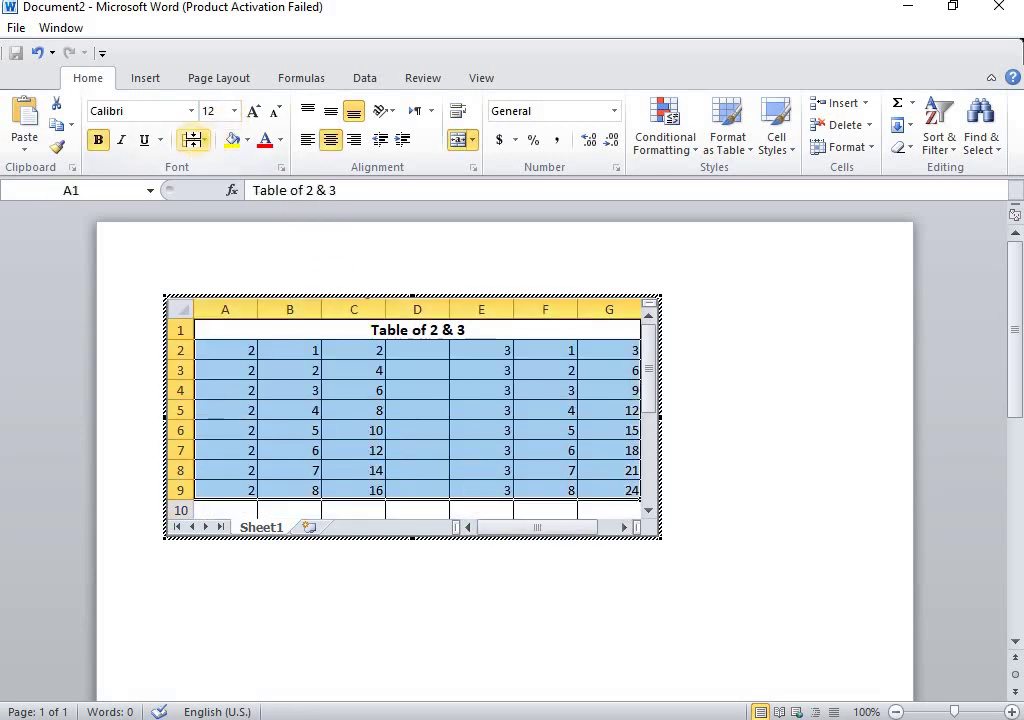
left_click(334, 144)
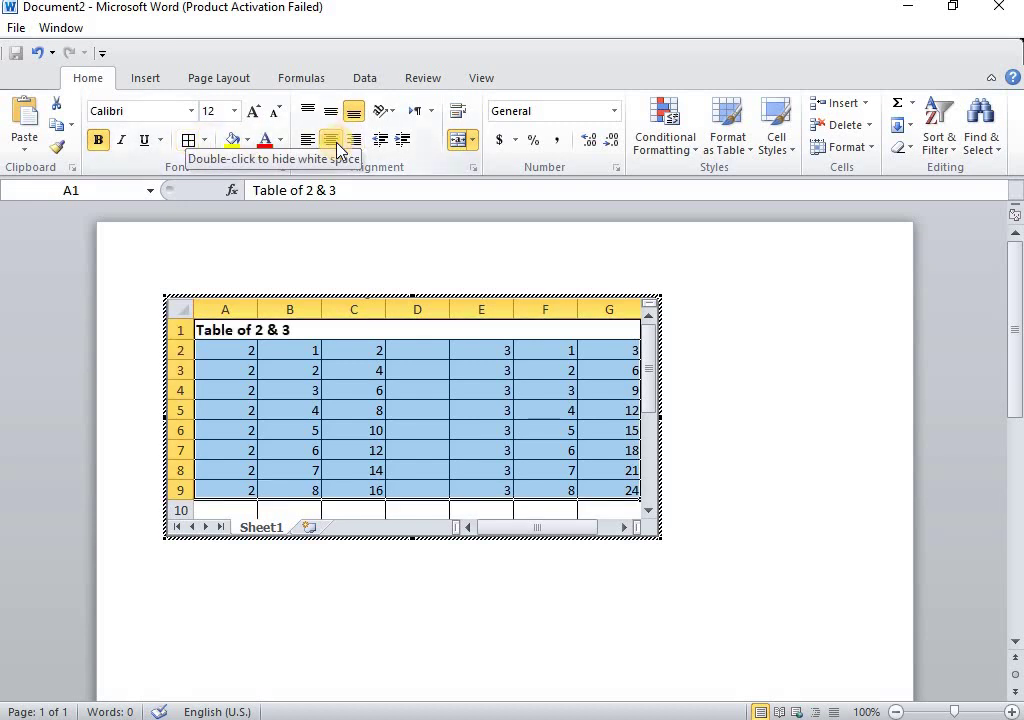
left_click(337, 145)
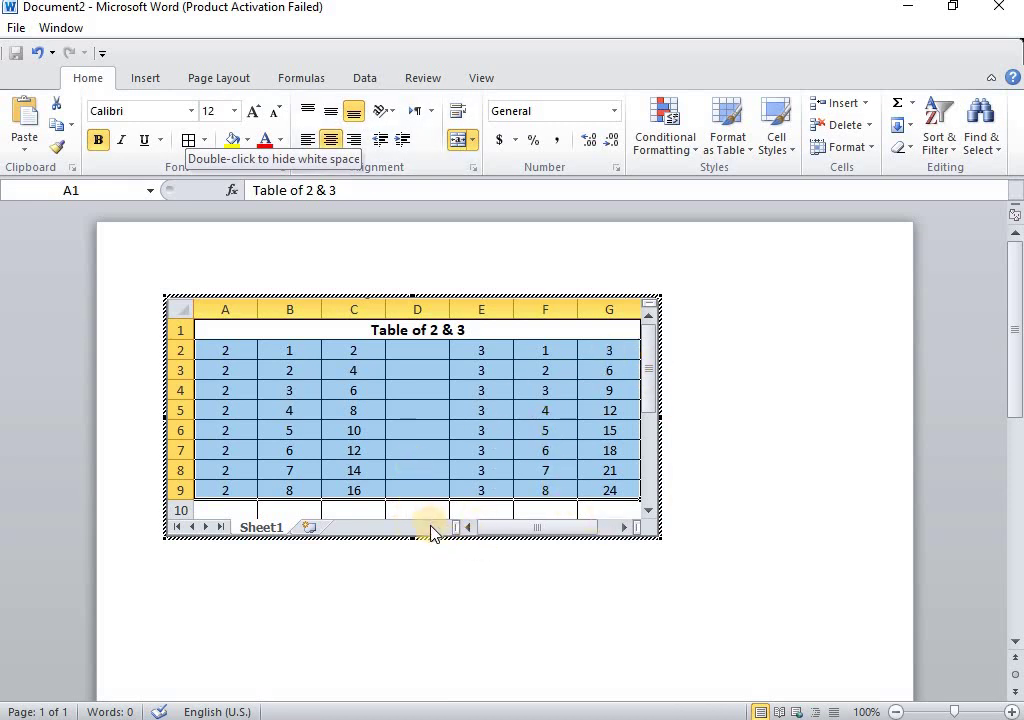
Step: Drag the worksheet frame's bottom edge up to end just below row 9
left_click_drag(413, 541, 413, 521)
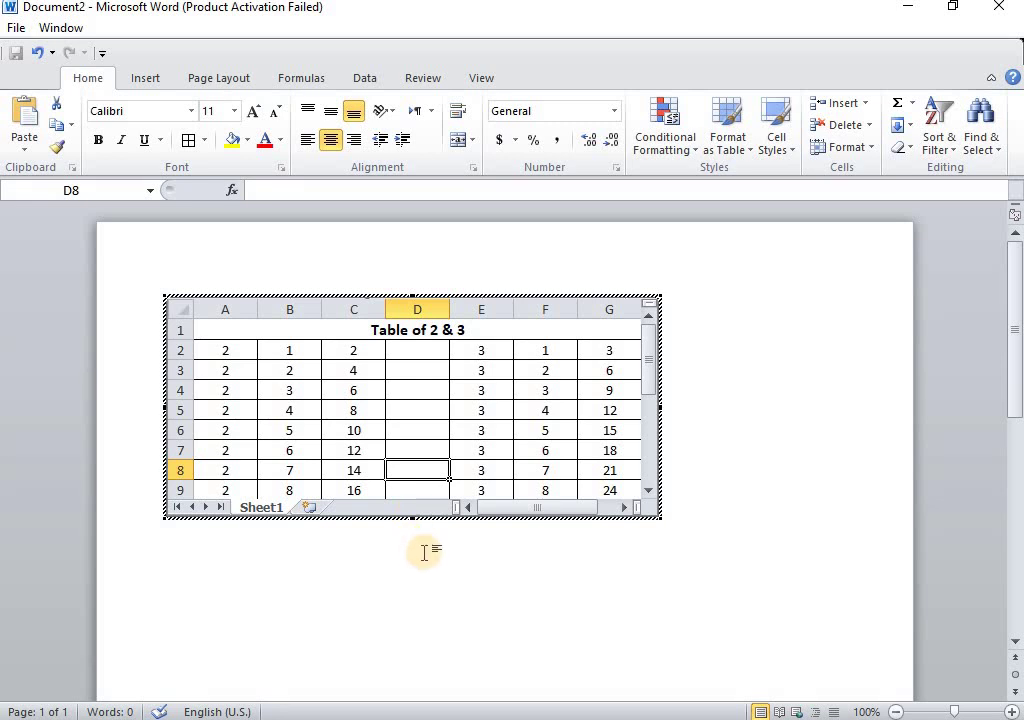
left_click_drag(411, 518, 410, 515)
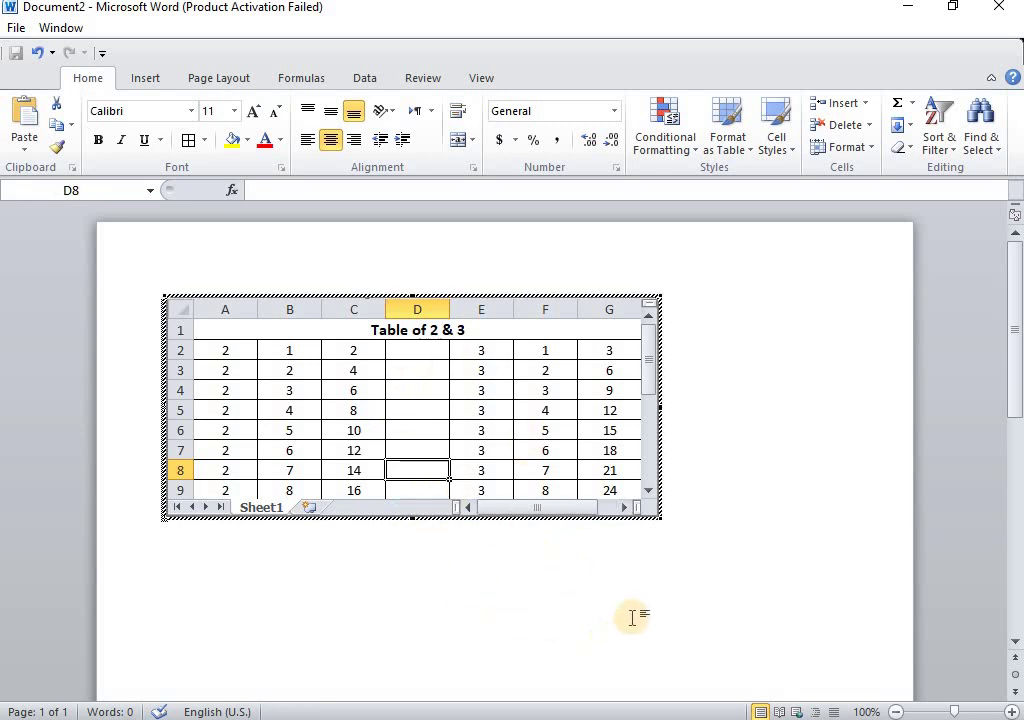
Step: Click on the page outside the embedded object to leave Excel editing
left_click(645, 578)
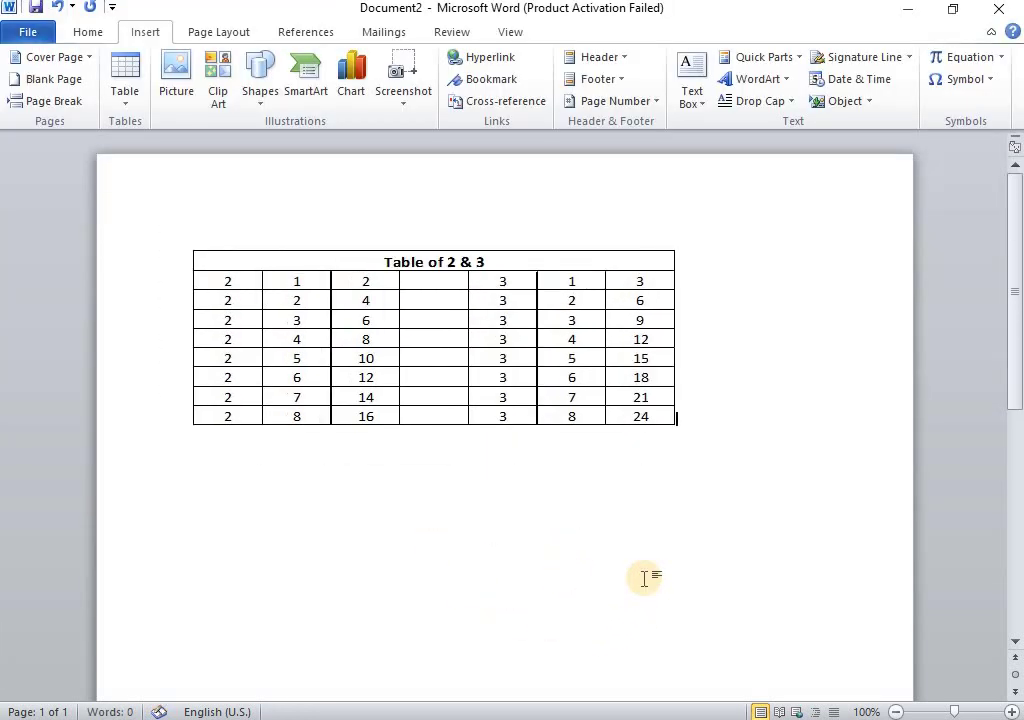